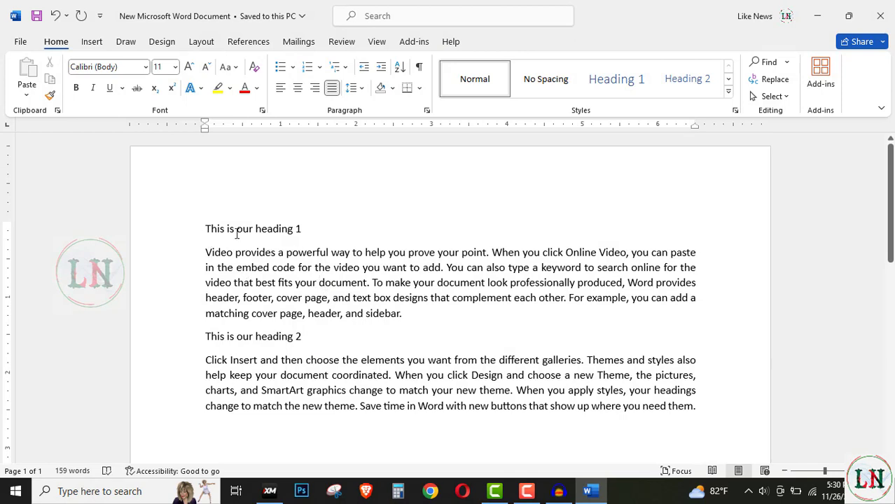
Check which style the two heading lines and the body paragraphs currently use
left_click_drag(205, 230, 318, 231)
left_click_drag(203, 336, 296, 341)
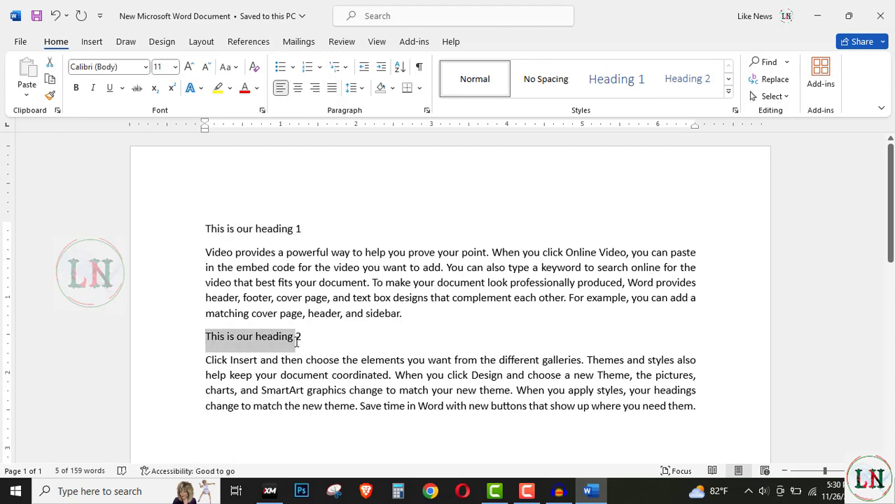
left_click_drag(206, 252, 363, 283)
left_click(477, 229)
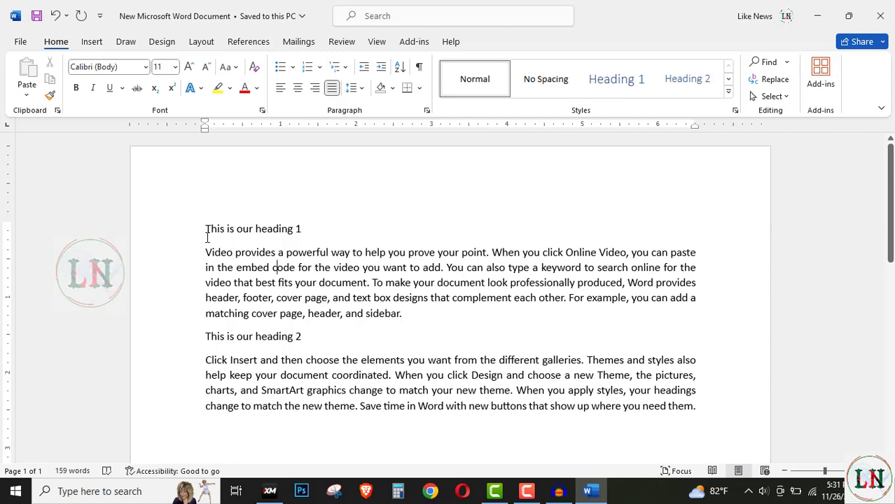
left_click_drag(224, 256, 411, 322)
left_click(286, 284)
left_click(245, 229)
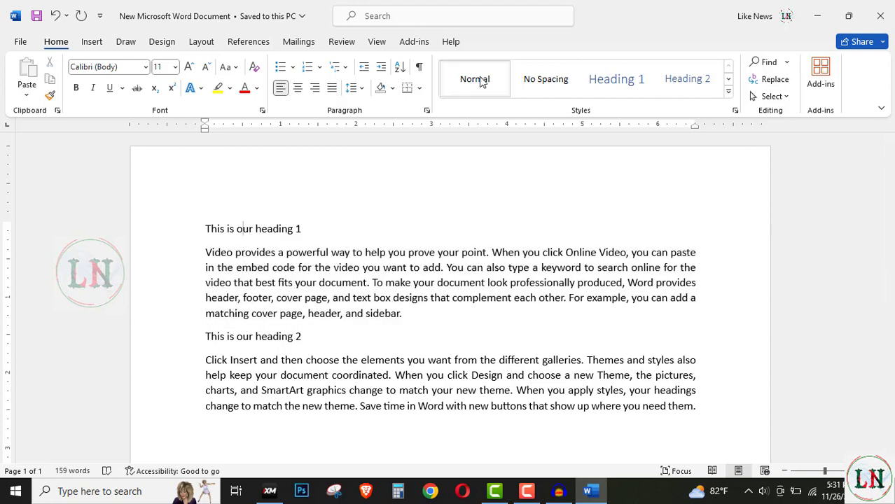
left_click(288, 387)
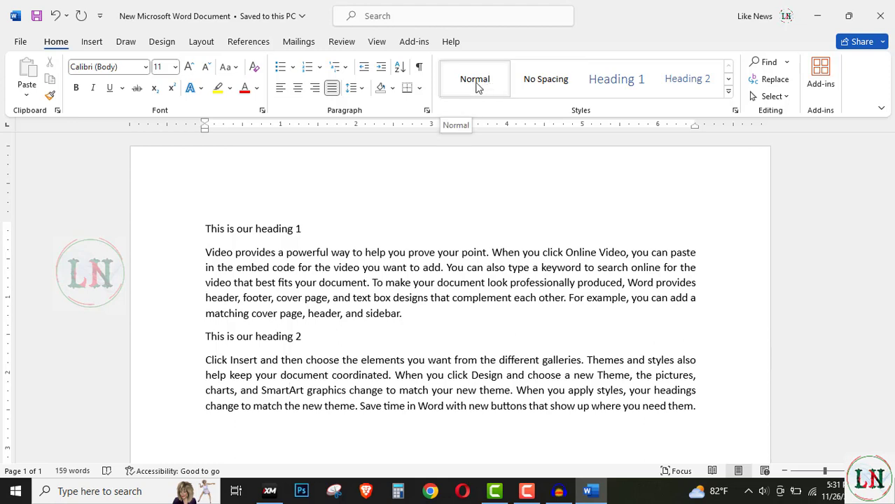
left_click(261, 229)
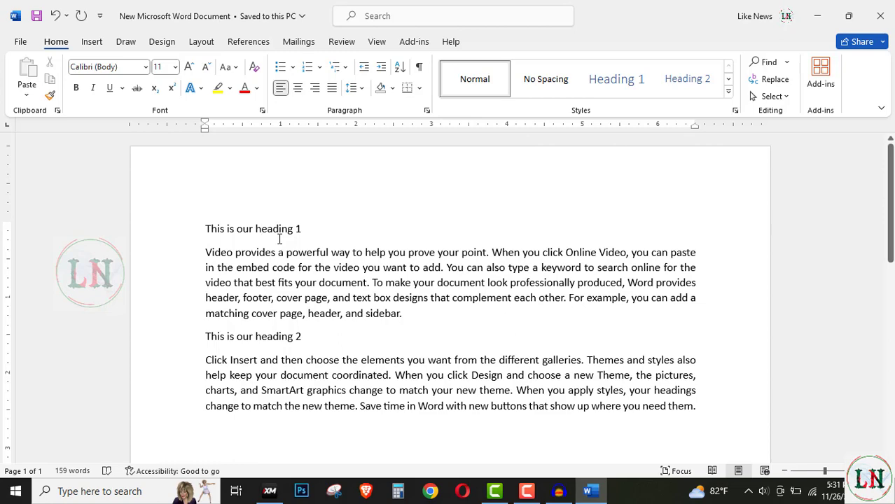
Preview the No Spacing style on the first body paragraph without applying it
key("Down")
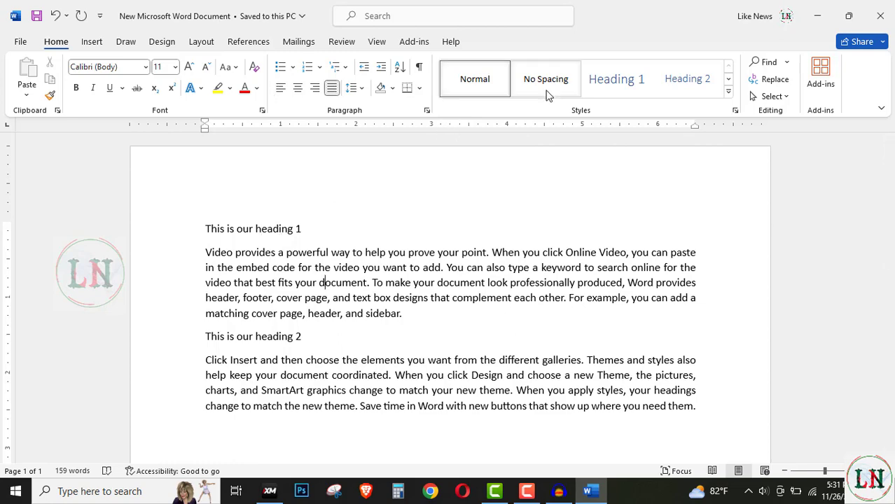
left_click(548, 94)
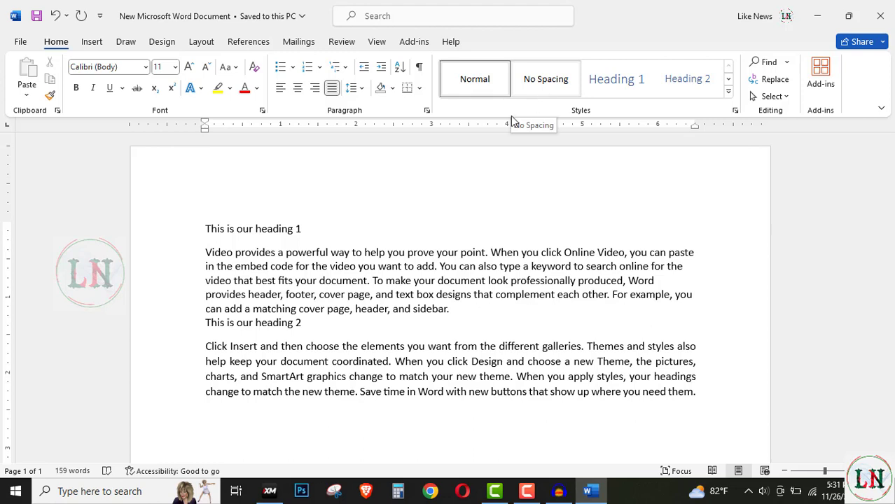
left_click(282, 229)
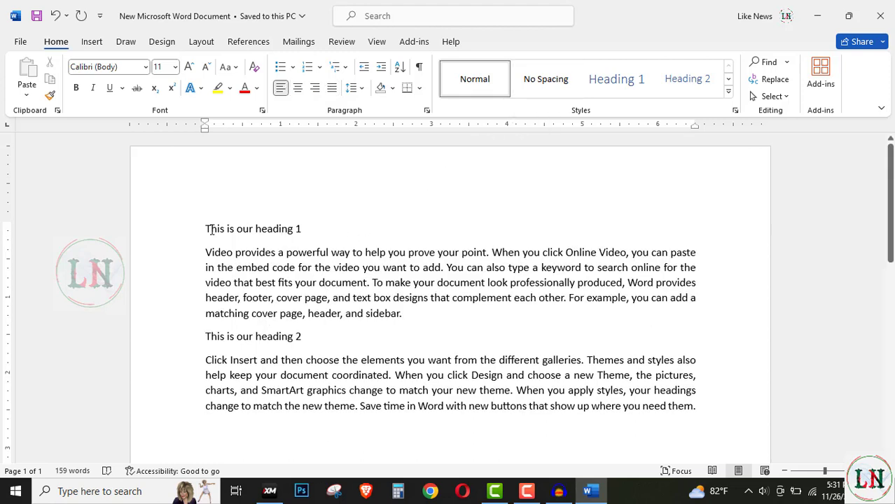
left_click_drag(209, 229, 304, 230)
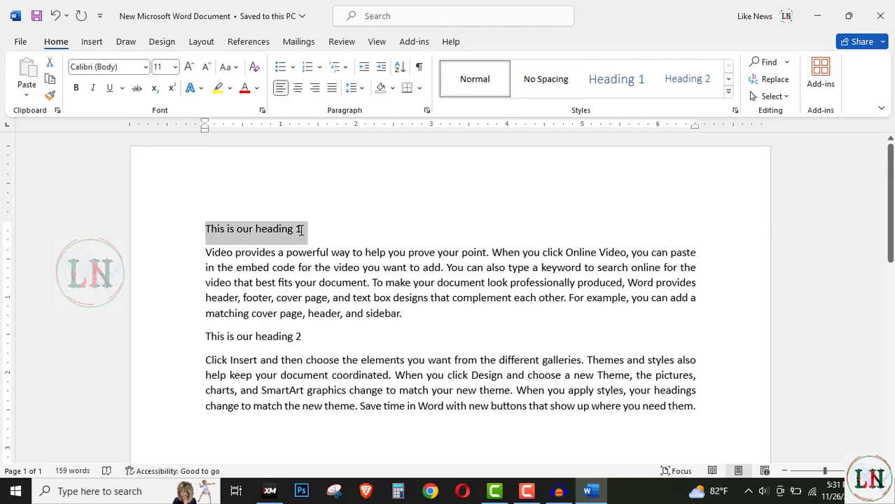
left_click(280, 231)
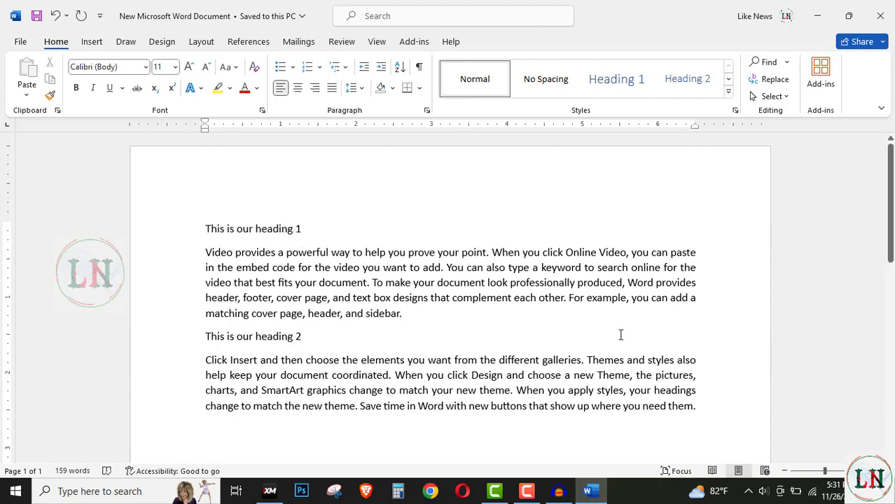
left_click(540, 90)
Apply the Heading 1 style to the line "This is our heading 1"
left_click_drag(214, 227, 303, 236)
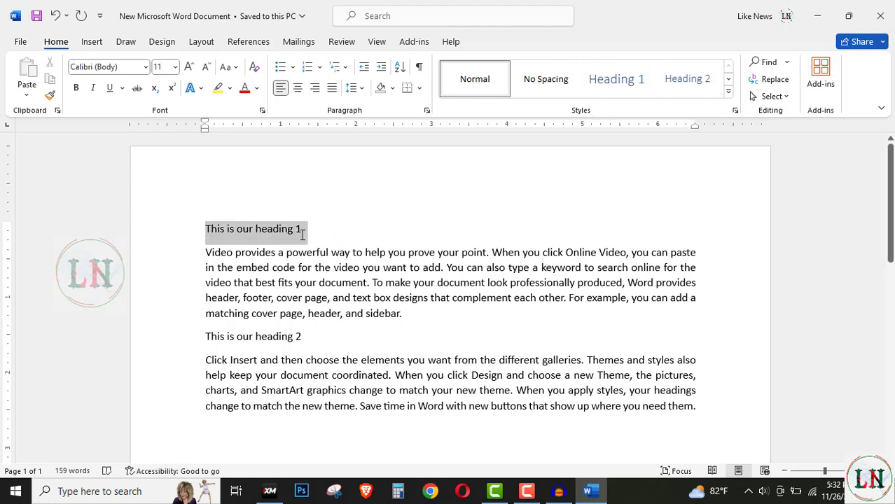
left_click_drag(206, 229, 295, 245)
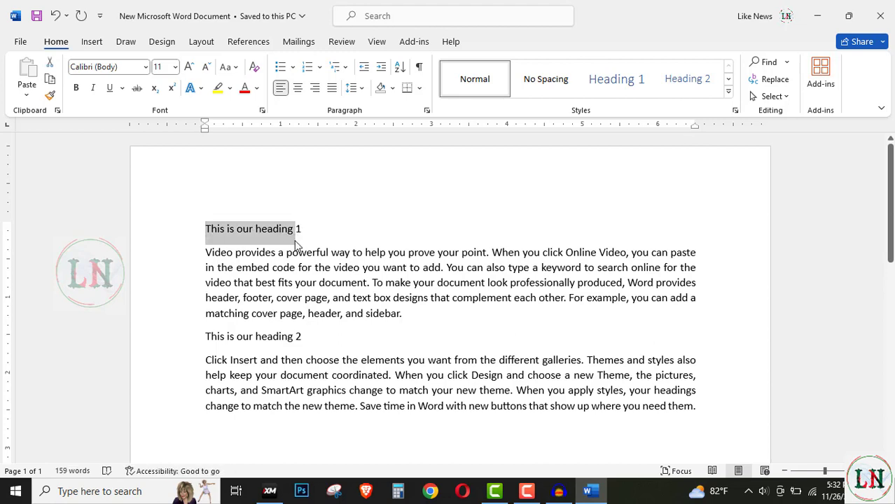
left_click(273, 234)
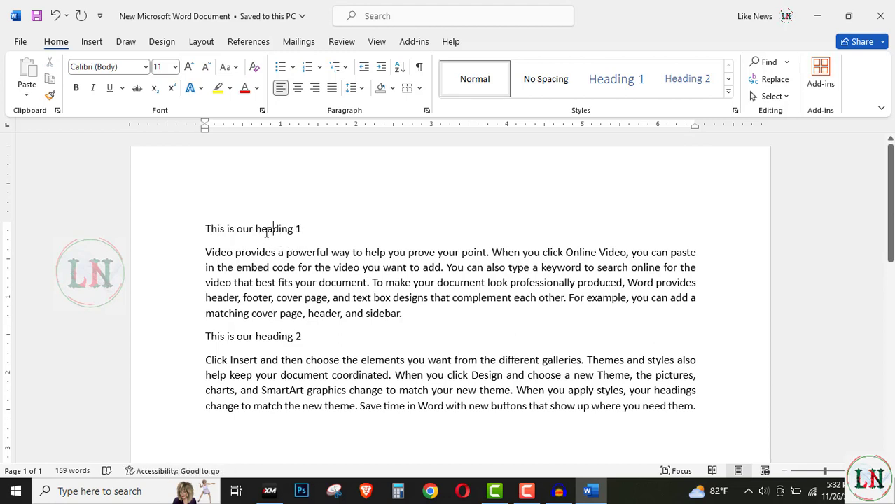
left_click(266, 233)
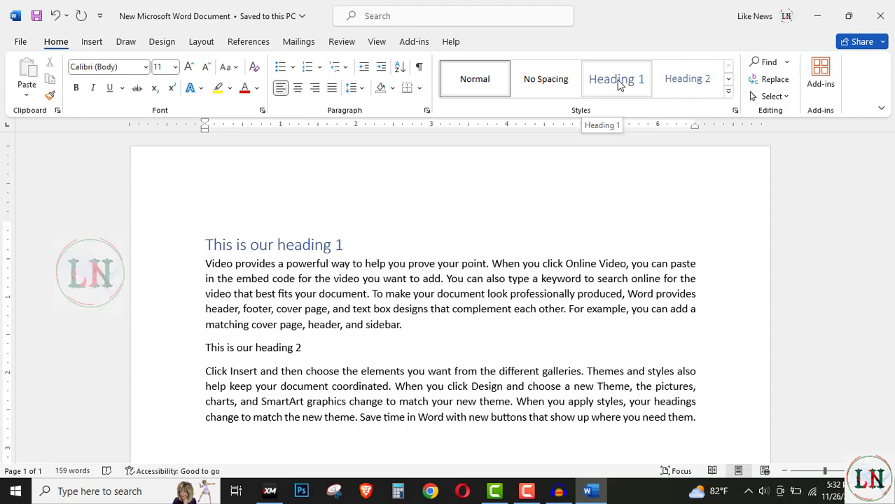
left_click(618, 80)
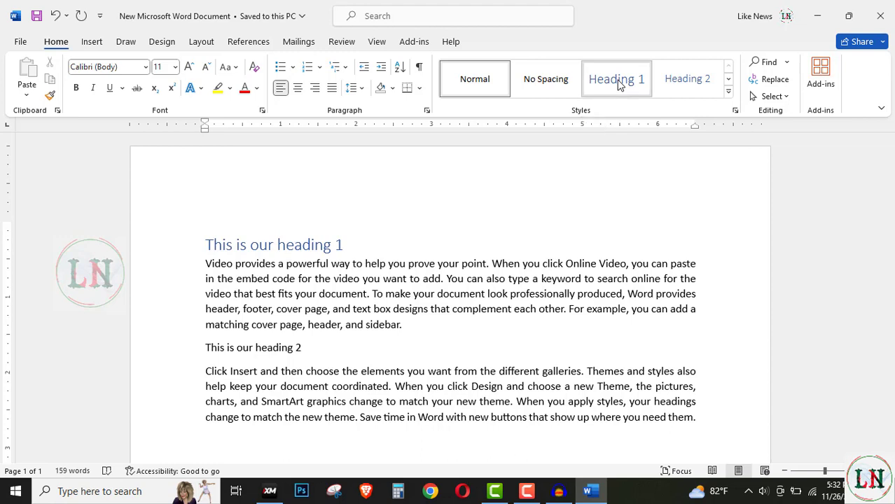
left_click(348, 245)
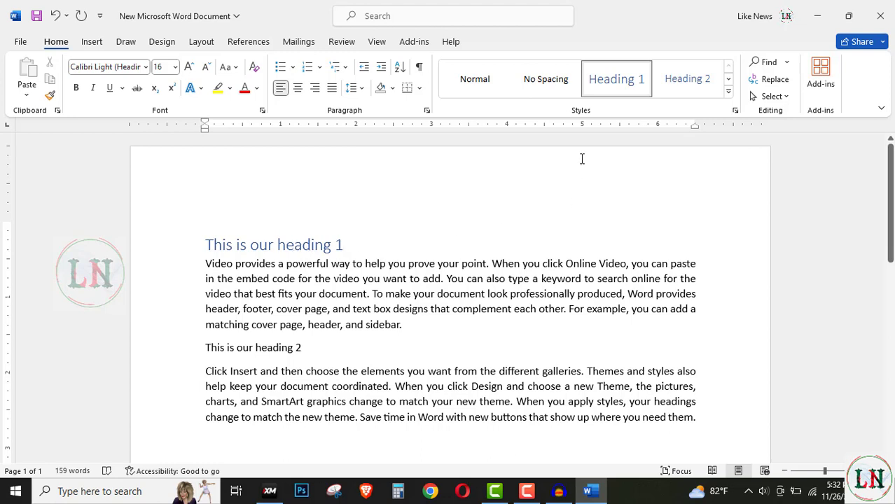
Apply the Heading 2 style to the line "This is our heading 2"
left_click(267, 350)
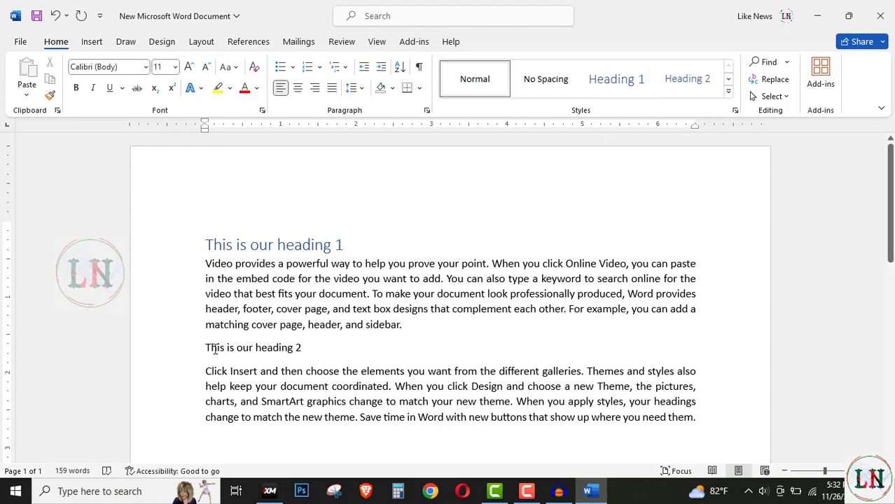
left_click_drag(220, 346, 285, 361)
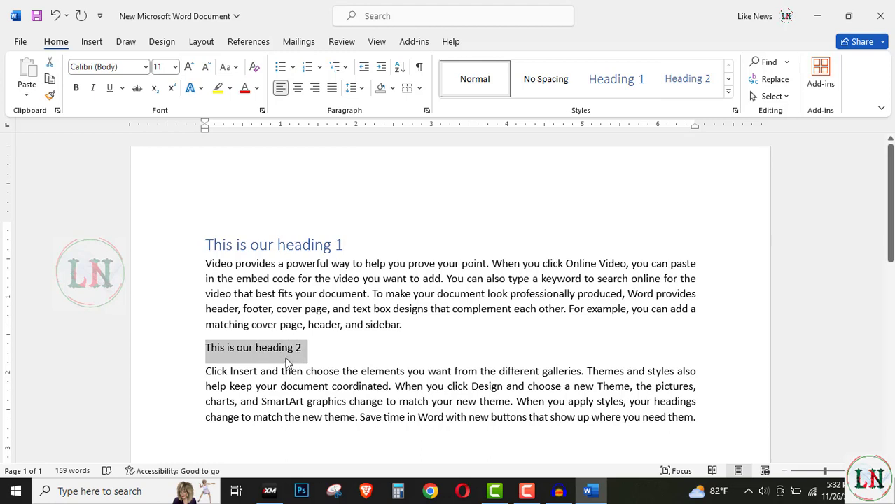
left_click(274, 362)
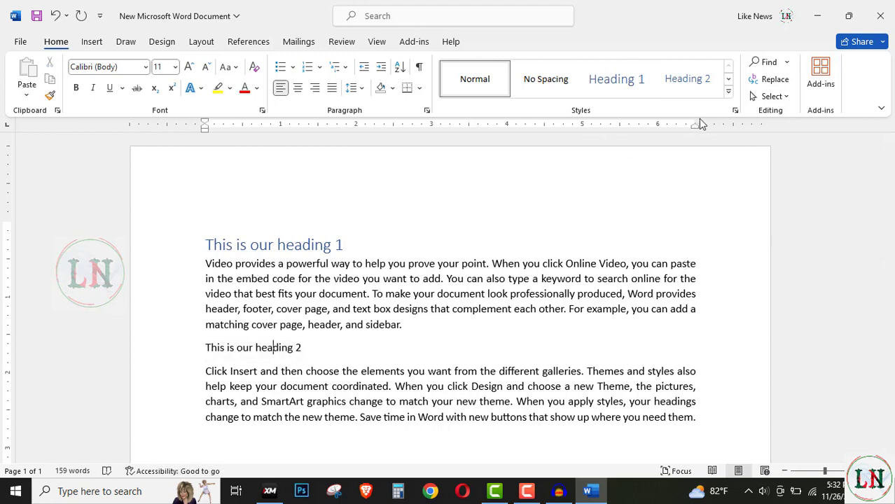
left_click(690, 94)
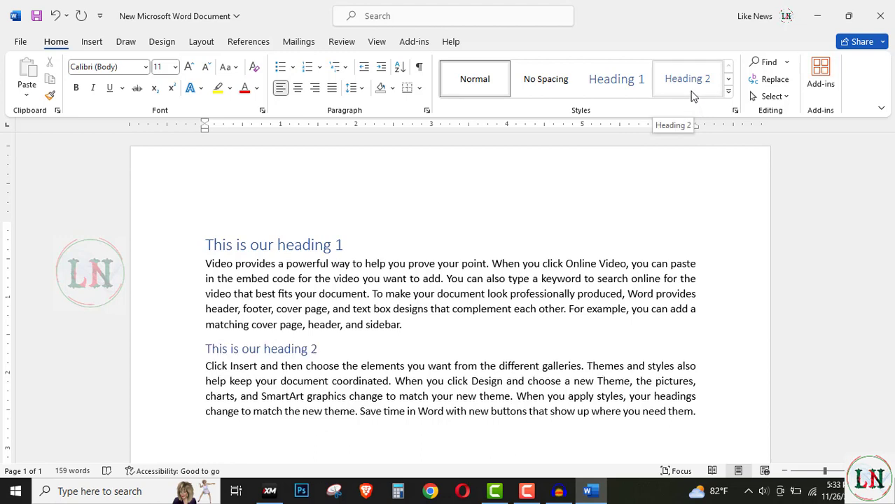
left_click(691, 92)
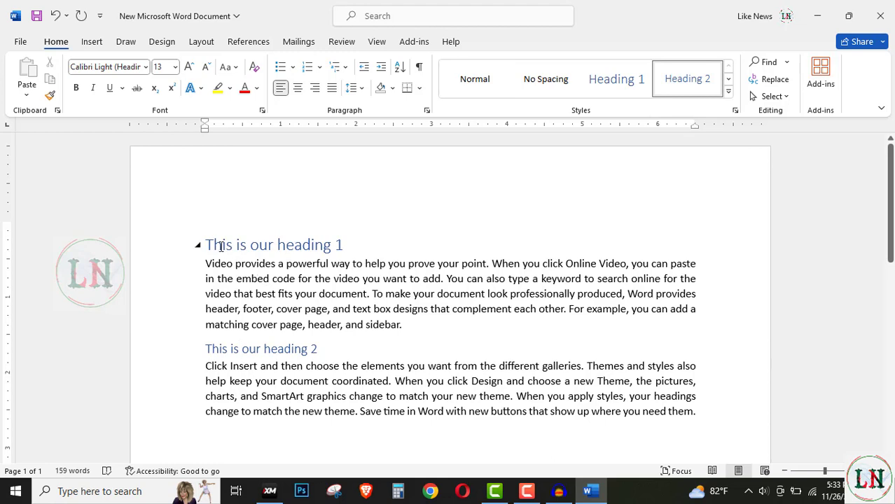
Compare the styles, fonts and sizes assigned to the two heading lines
left_click_drag(211, 245, 324, 250)
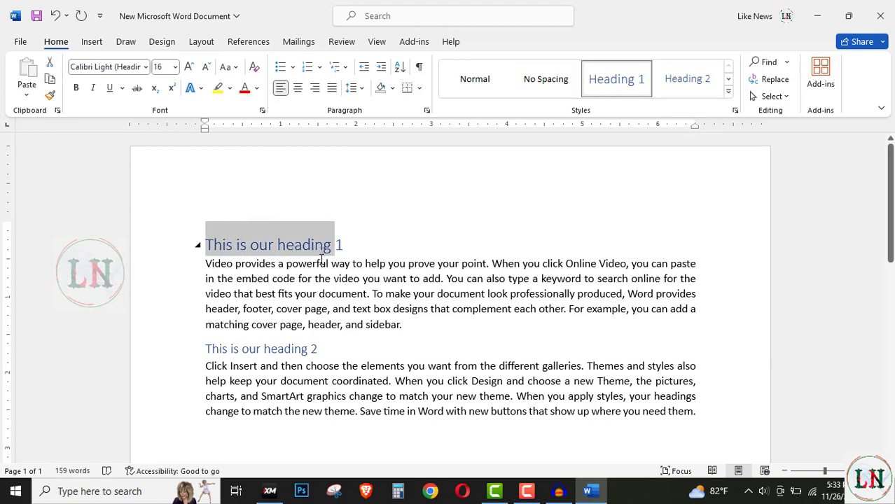
left_click(268, 348)
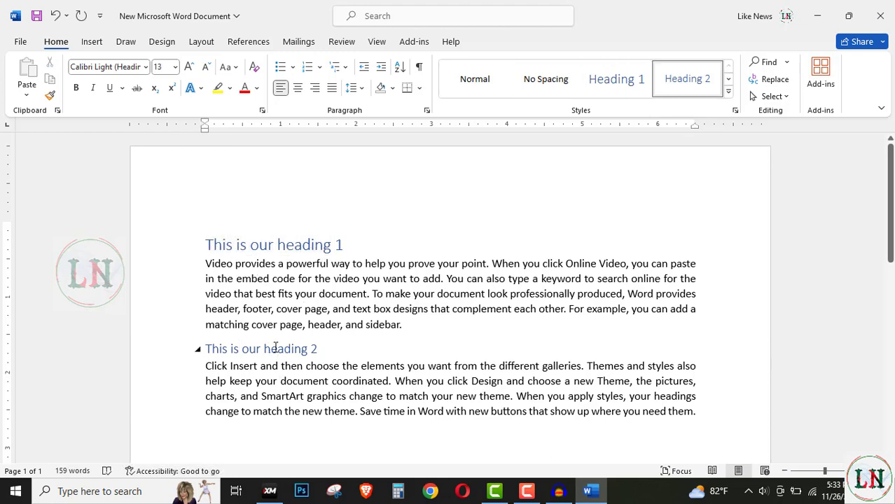
key("Up")
key("Up")
key("Up")
key("Up")
key("Up")
key("Up")
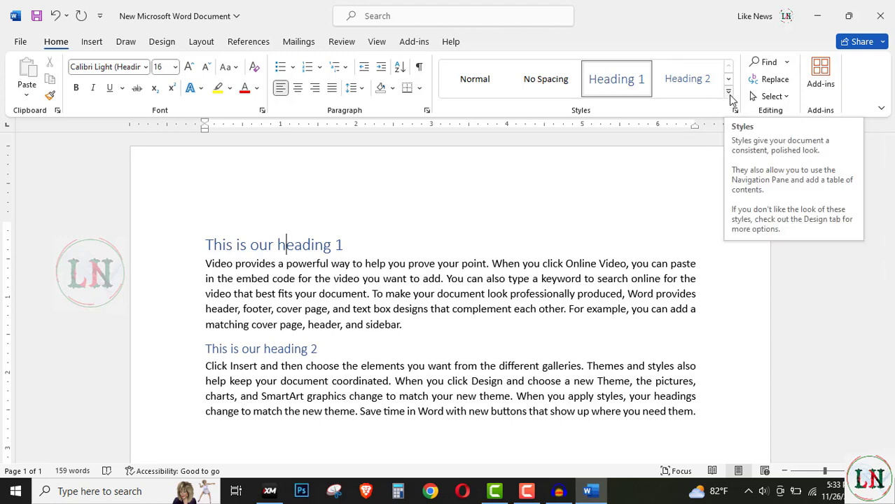
Preview the Heading 3 and Title styles on the first heading without applying either
left_click(728, 93)
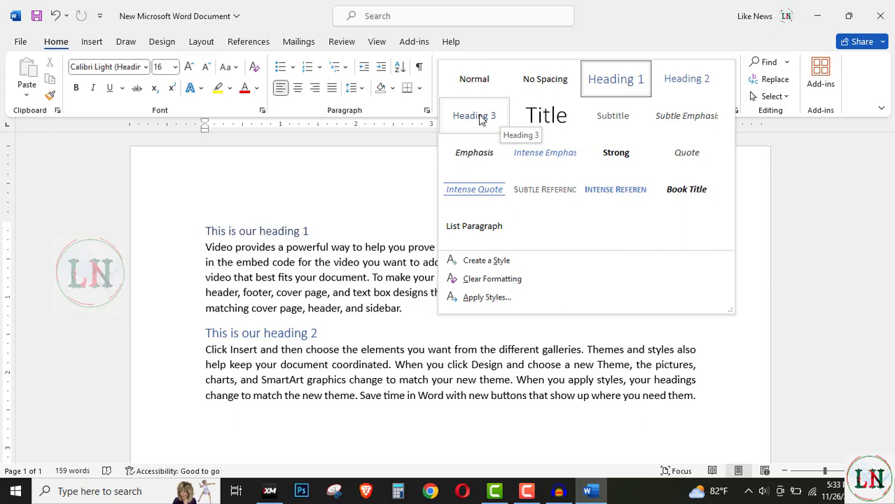
left_click(229, 249)
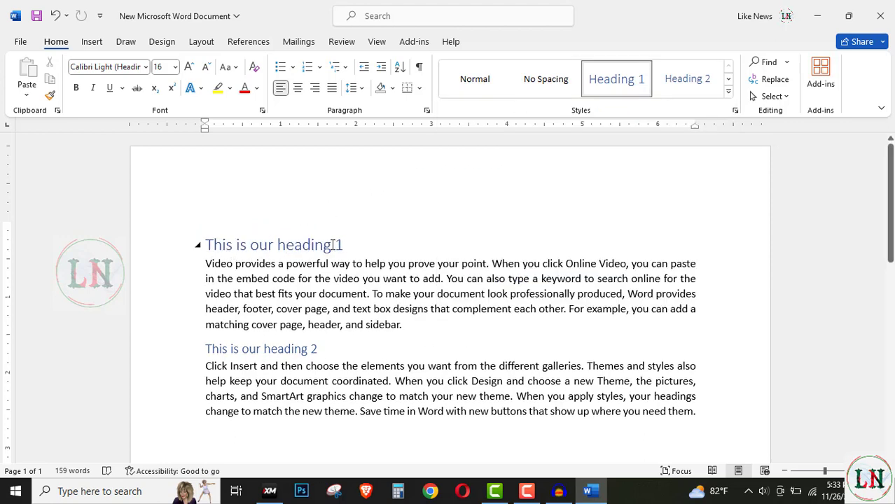
left_click_drag(333, 245, 208, 245)
left_click(283, 245)
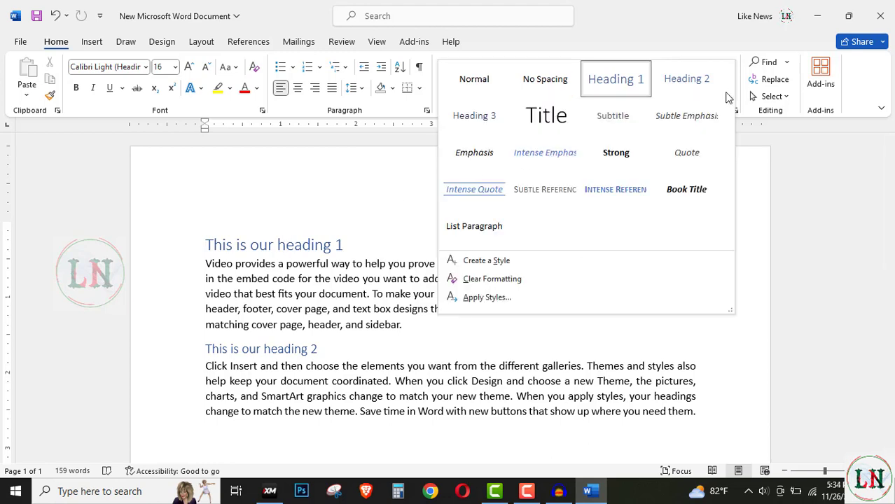
left_click(728, 92)
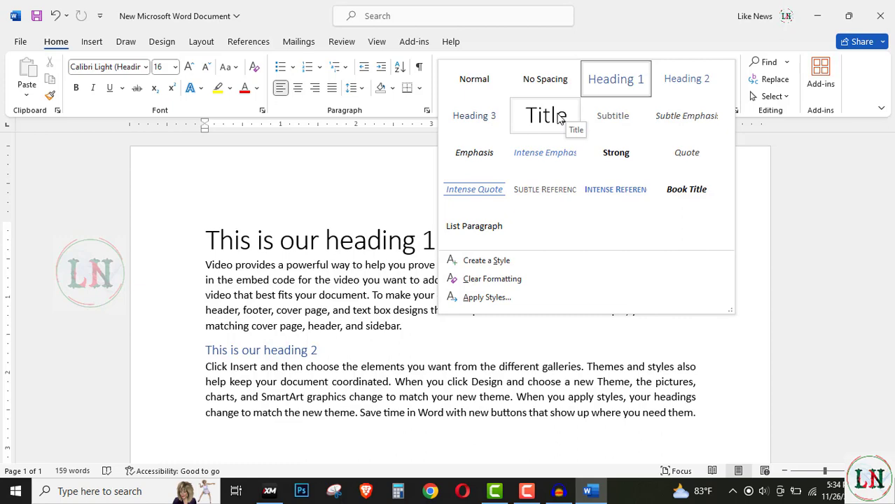
left_click(309, 294)
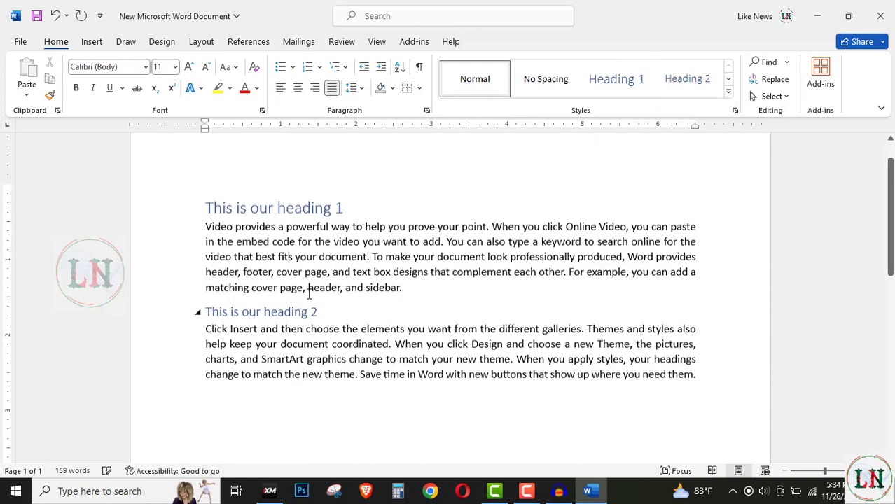
Apply the Quote style to the whole body paragraph under the first heading
scroll(309, 295, "up", 1)
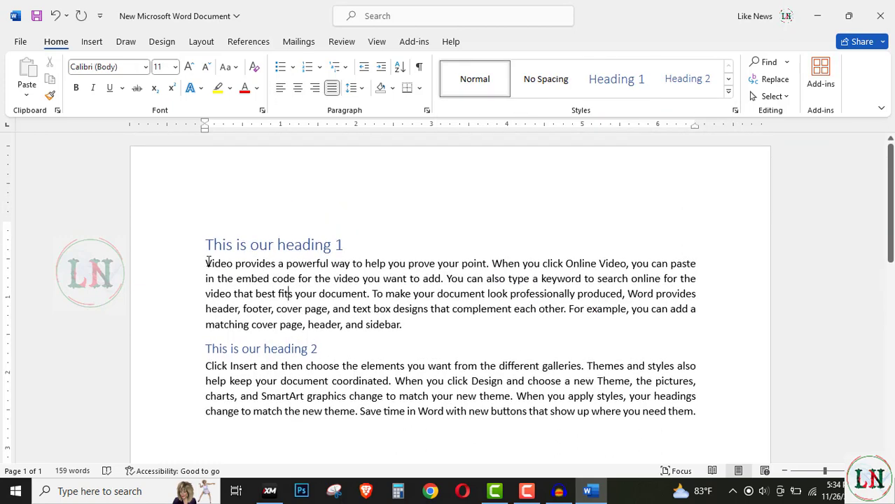
left_click_drag(208, 262, 425, 332)
left_click(369, 294)
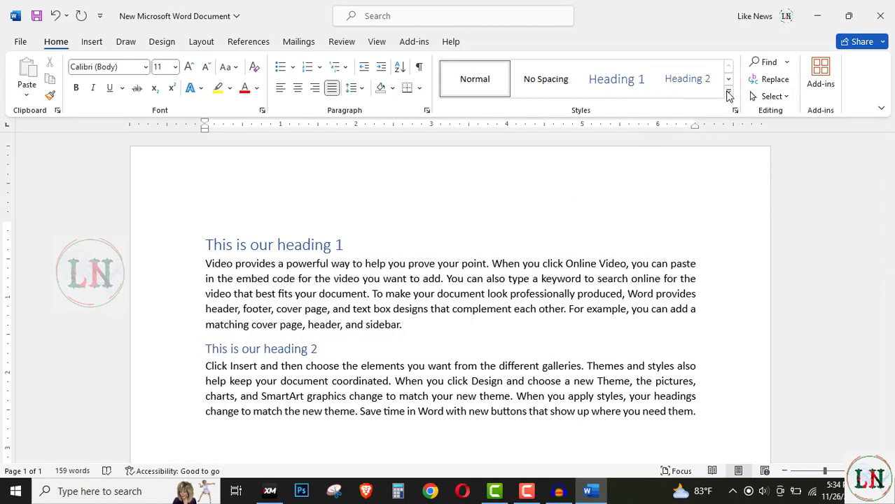
left_click(729, 95)
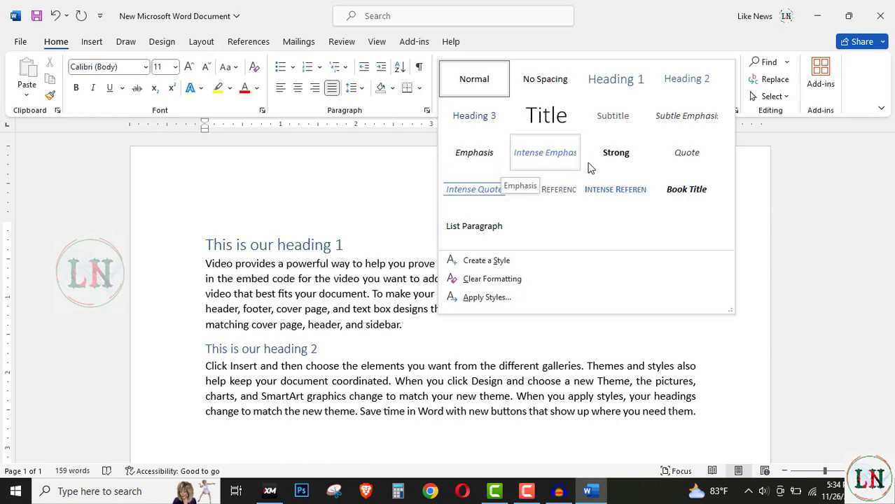
left_click(687, 154)
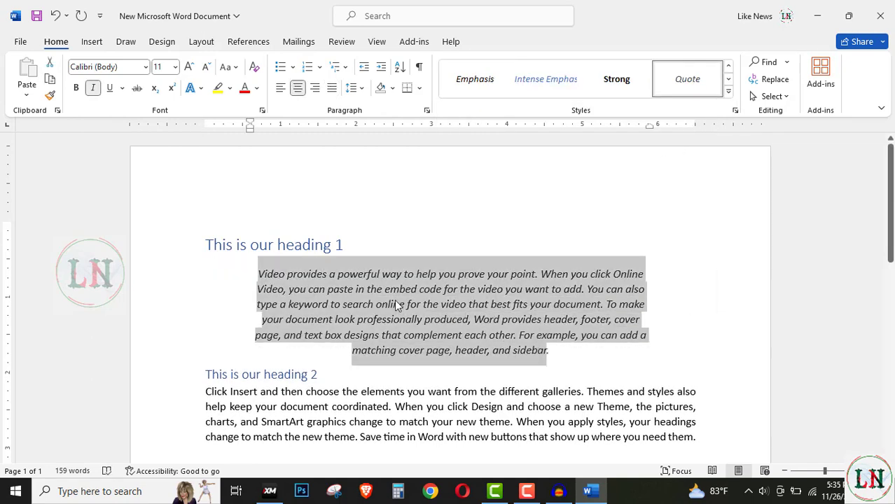
left_click_drag(256, 274, 550, 351)
left_click(729, 91)
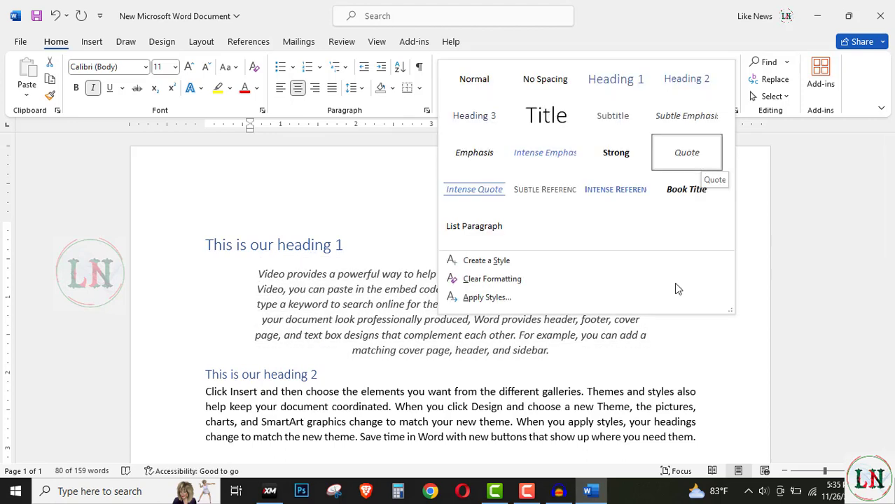
left_click(687, 155)
left_click(377, 312)
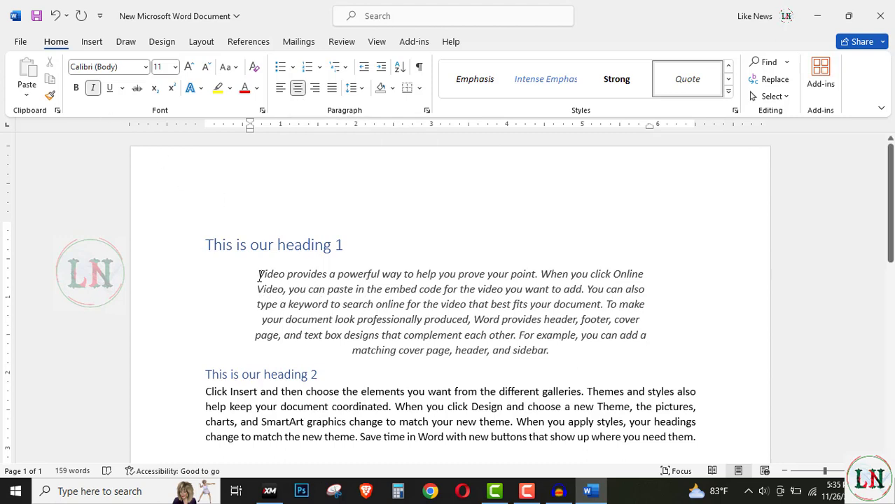
Apply the Intense Quote style to the body paragraph under "This is our heading 2"
left_click_drag(258, 273, 550, 350)
scroll(389, 350, "down", 2)
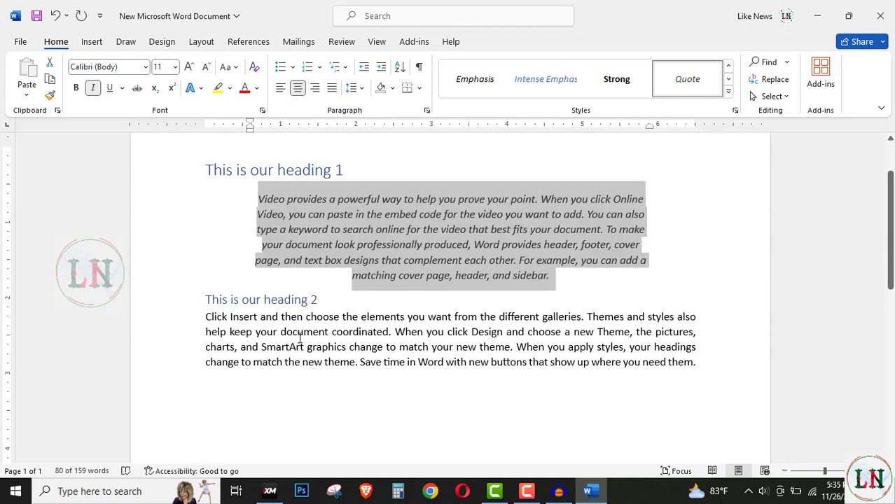
left_click(297, 332)
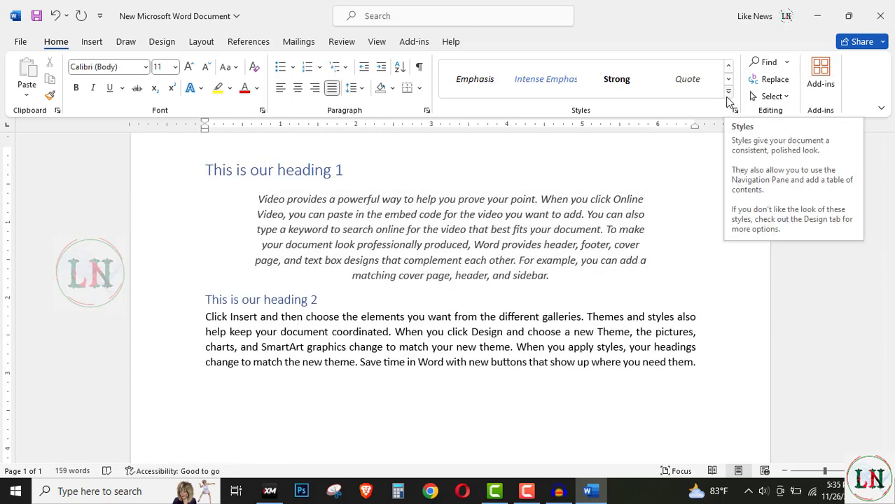
left_click(729, 93)
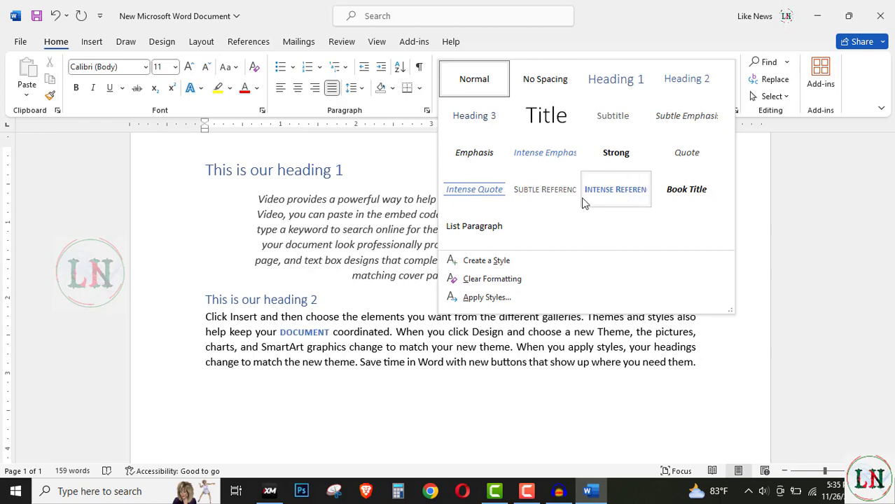
left_click(476, 200)
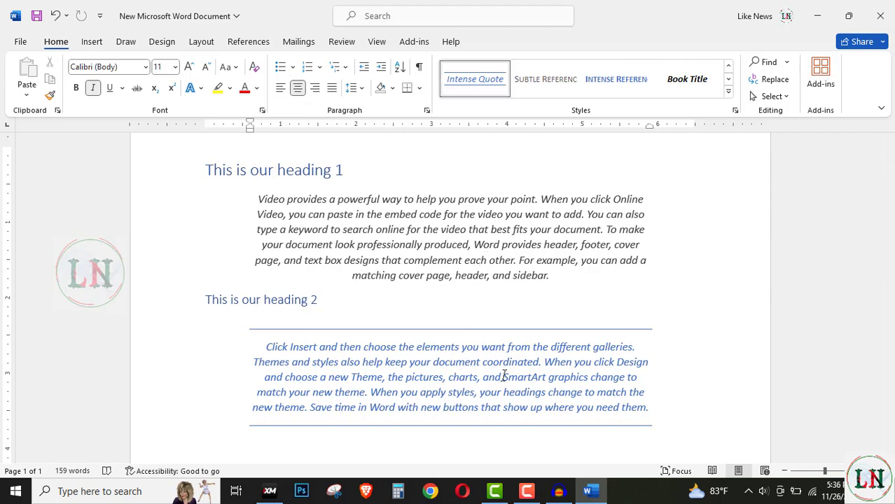
left_click(729, 92)
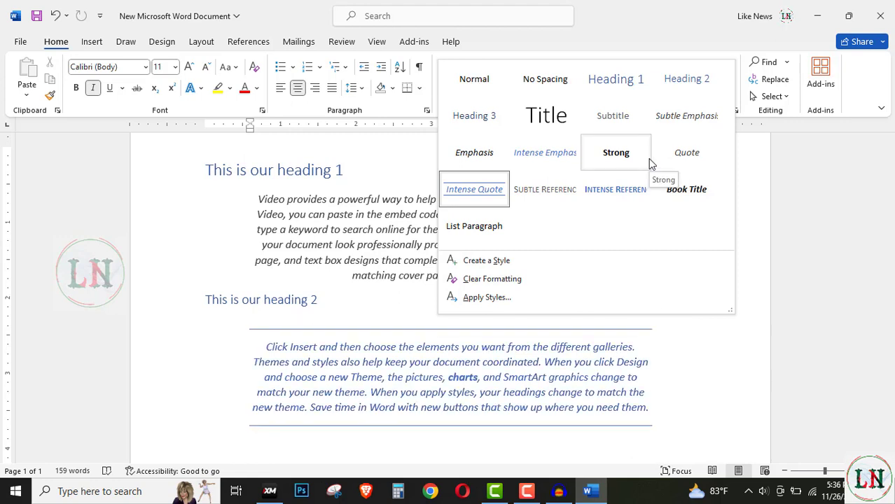
key("Escape")
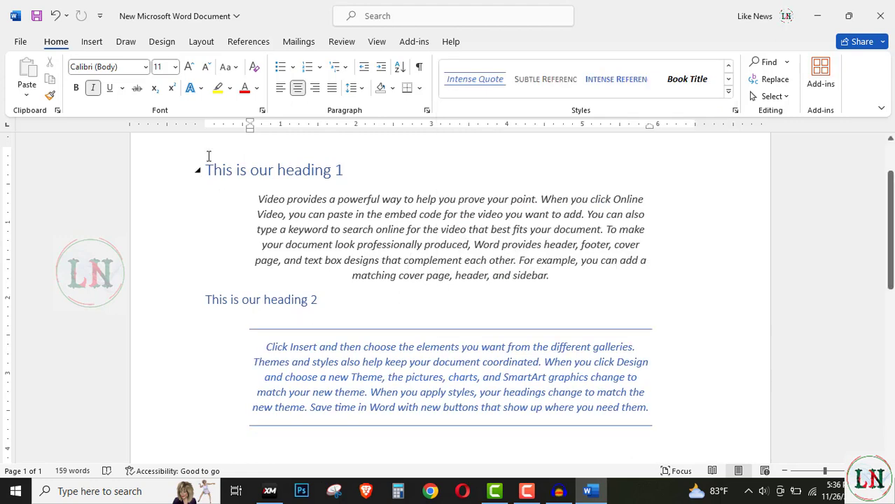
Clear all formatting from both heading lines and both body paragraphs
left_click_drag(229, 184, 656, 418)
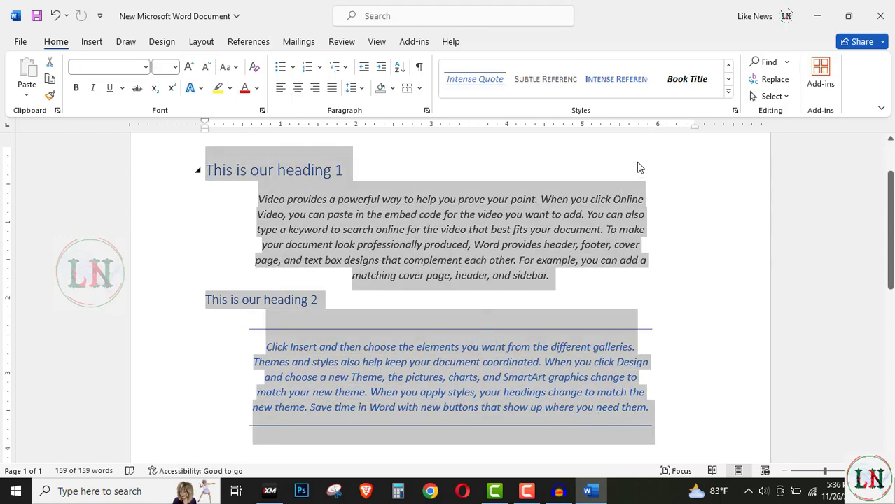
left_click(729, 93)
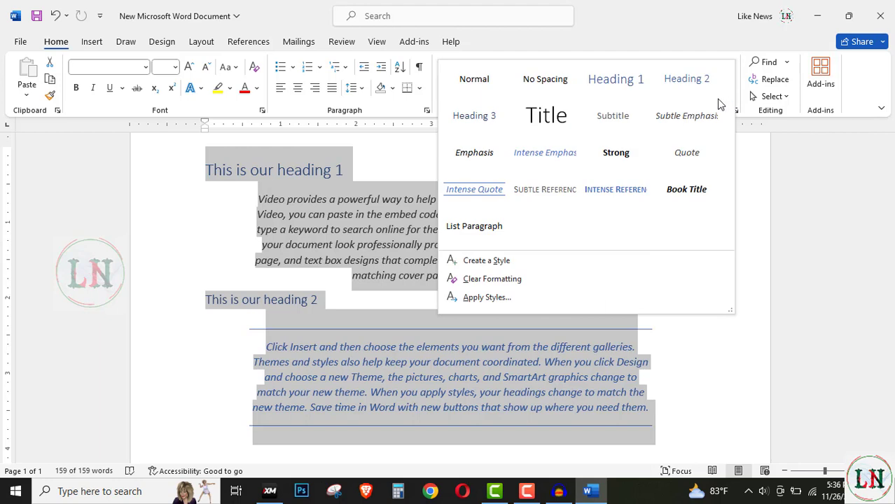
left_click(473, 280)
scroll(329, 263, "up", 2)
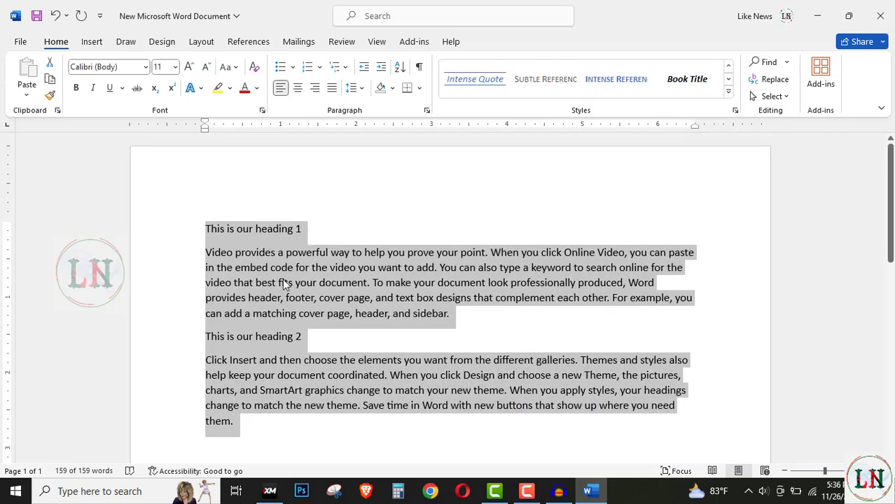
left_click(284, 284)
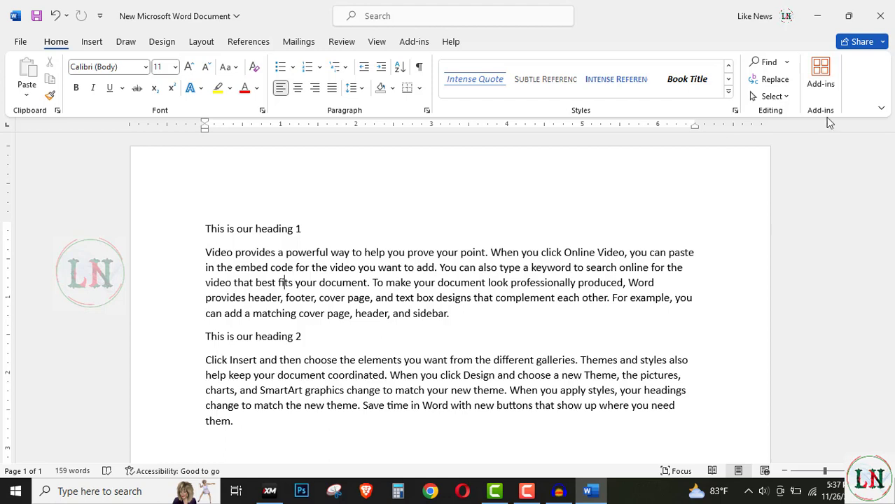
left_click(728, 91)
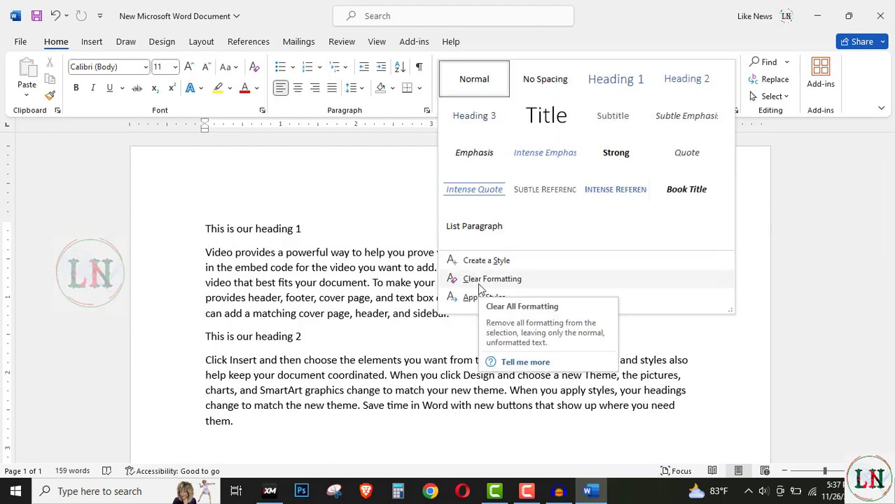
left_click(401, 288)
Start a new style named "Like News" from the line "This is our heading 1" and show its full formatting options
left_click_drag(204, 229, 300, 232)
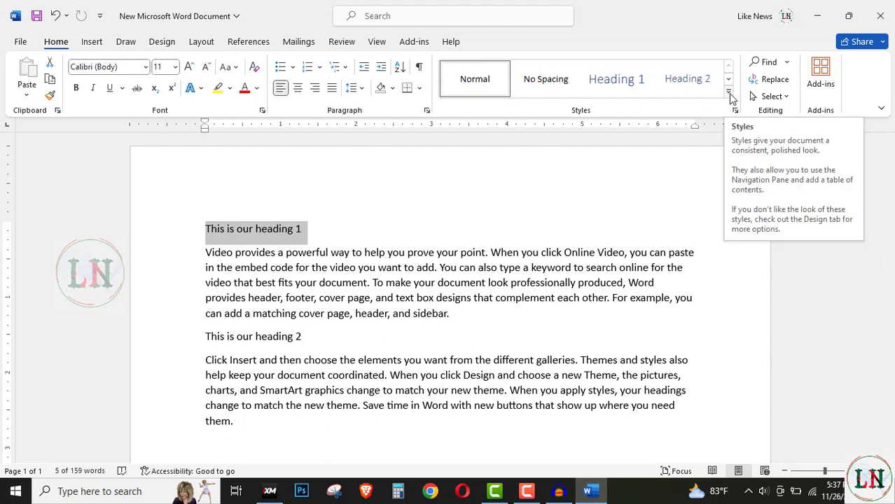
left_click(730, 99)
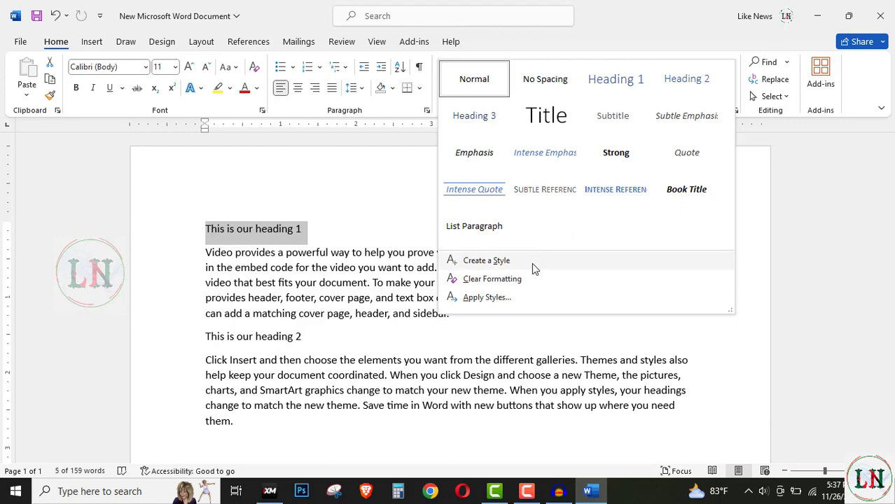
left_click(490, 263)
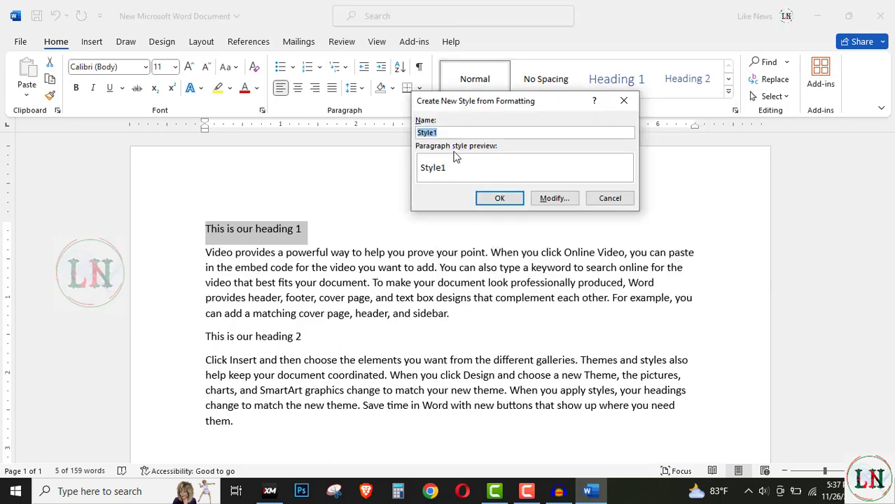
left_click_drag(434, 106, 486, 128)
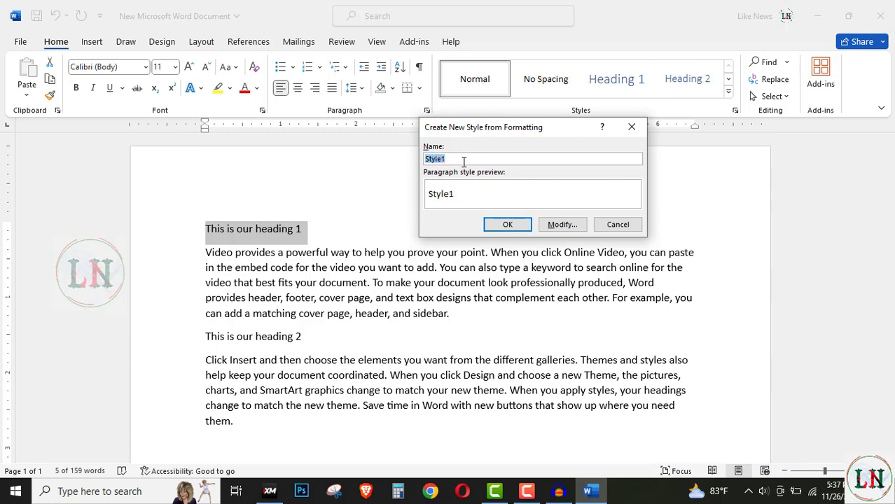
left_click_drag(463, 162, 410, 167)
type("Like News")
left_click(562, 225)
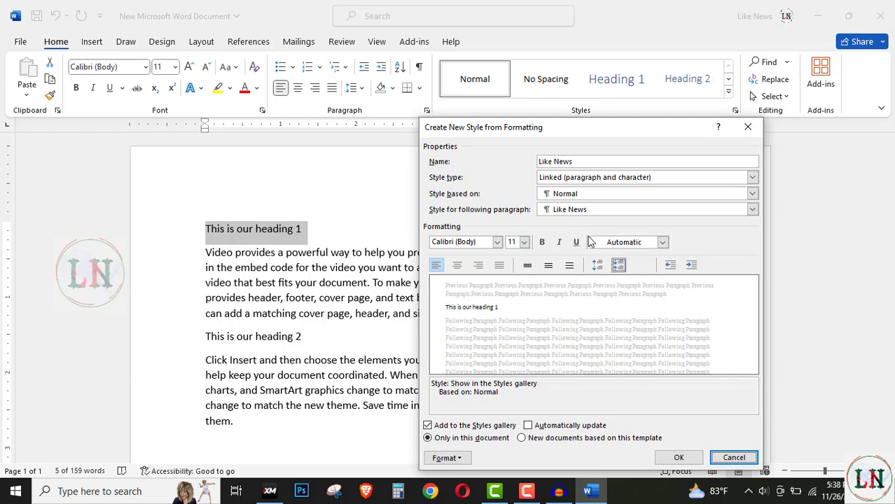
left_click_drag(518, 132, 510, 83)
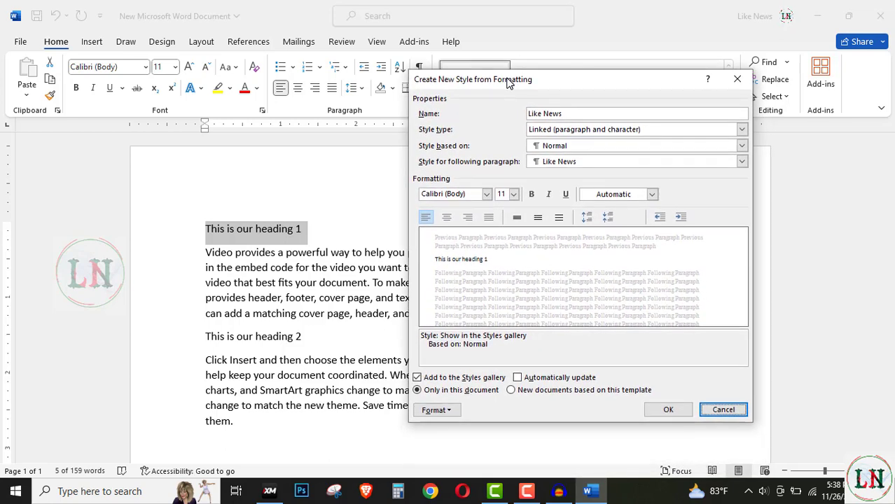
left_click(578, 115)
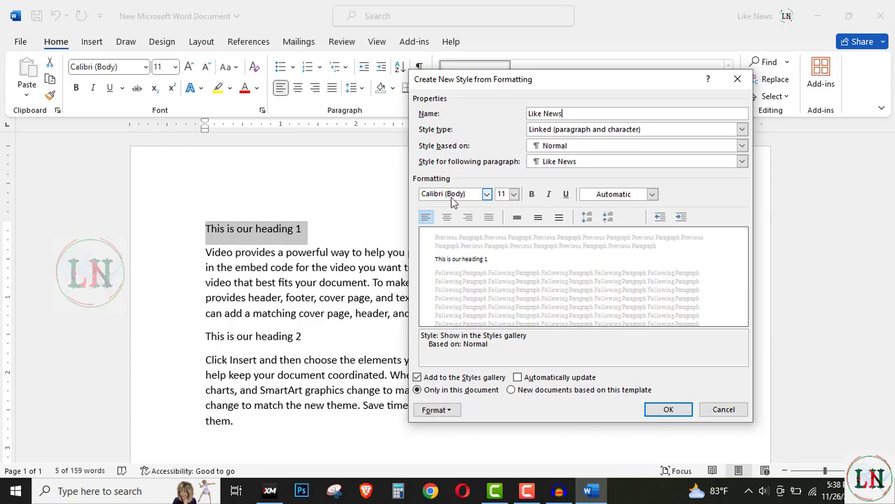
Set the new style's font to Tattoo Shop at size 20
left_click(487, 196)
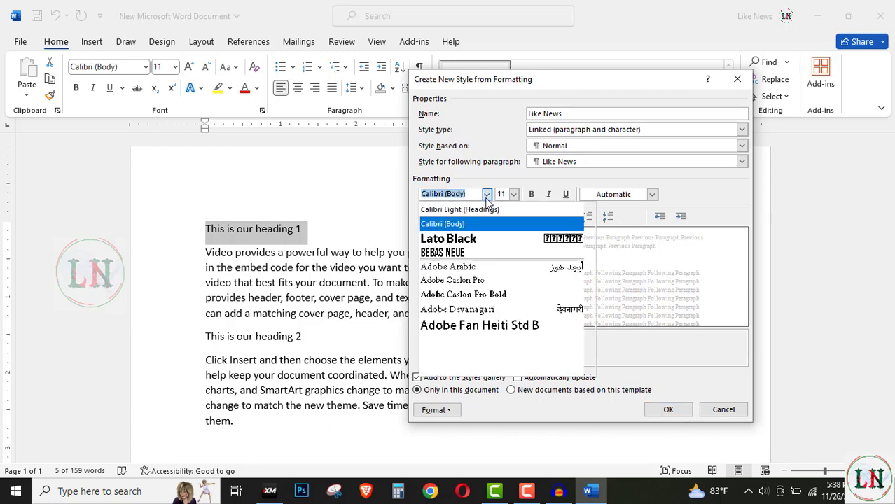
left_click(465, 197)
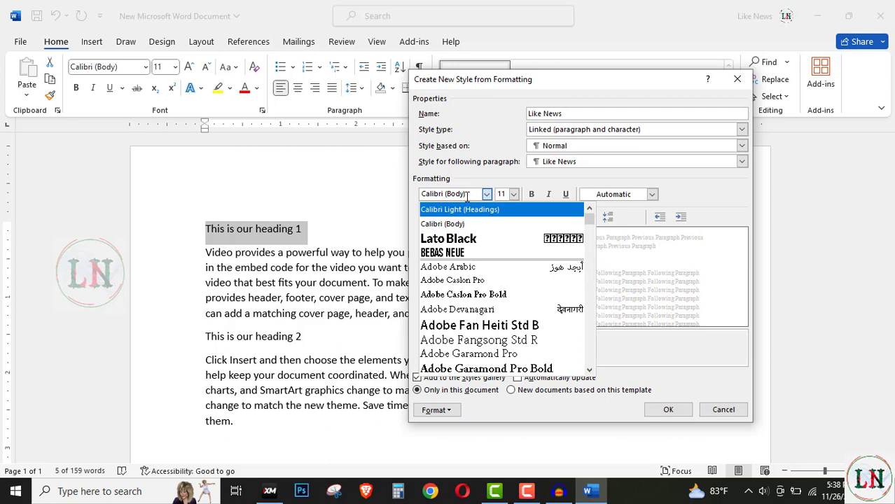
left_click_drag(467, 196, 405, 196)
type("Tattoo Shop")
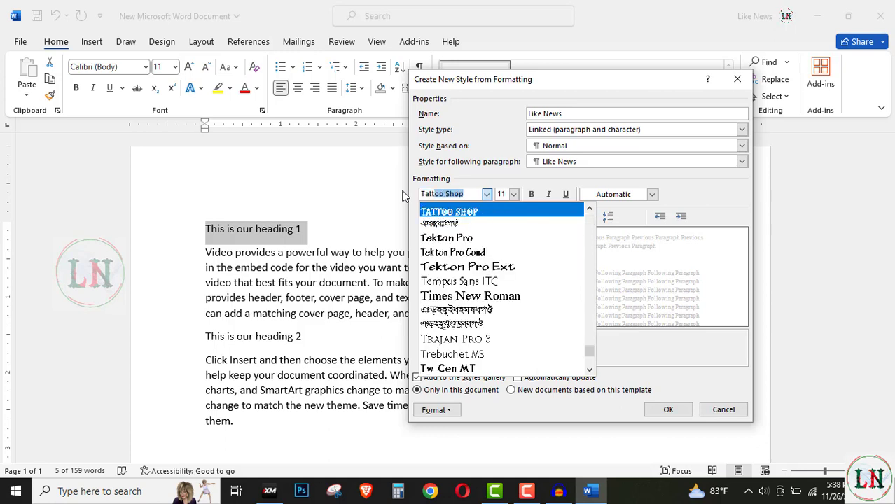
key("Return")
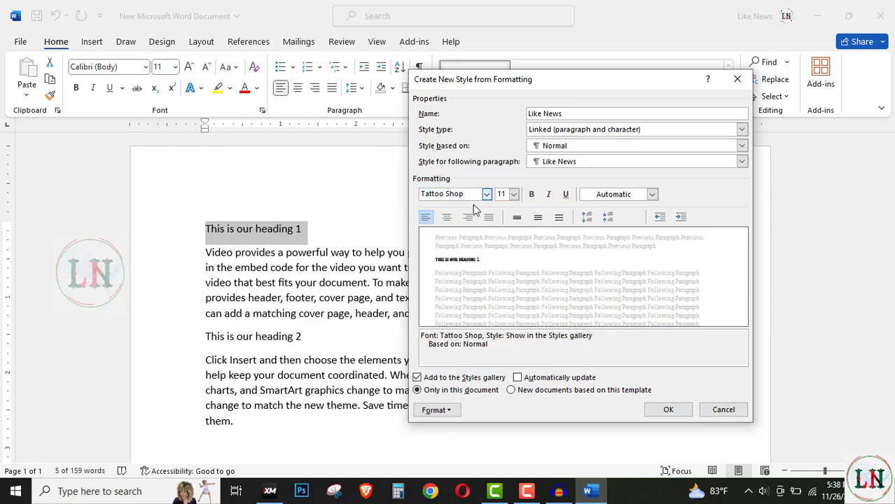
left_click(514, 194)
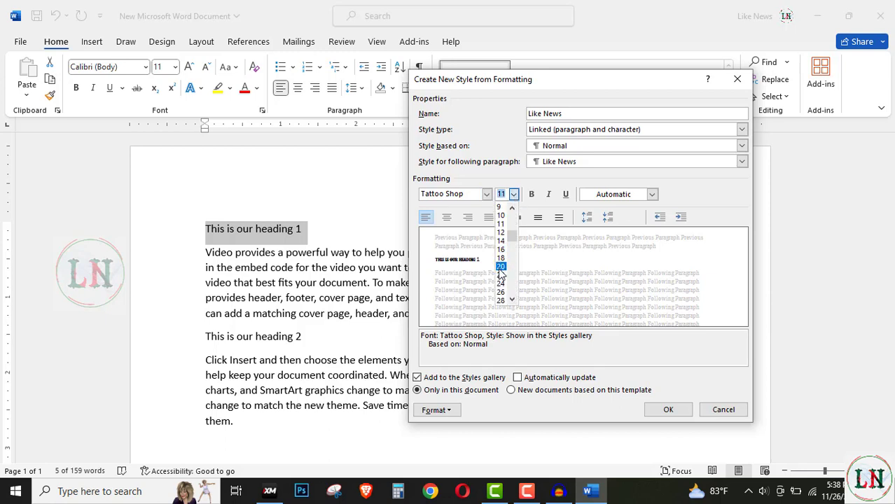
left_click(501, 266)
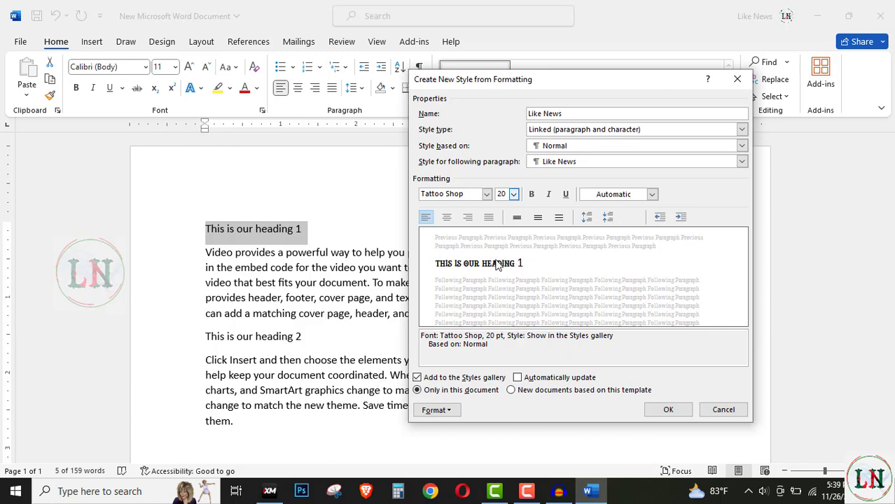
Make the new style italic and underlined, without bold, and set its font color to green
left_click(531, 196)
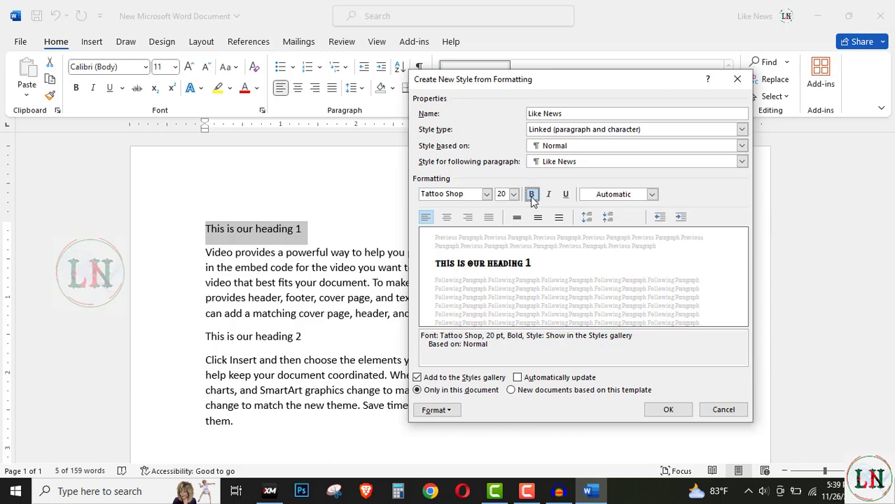
left_click(532, 196)
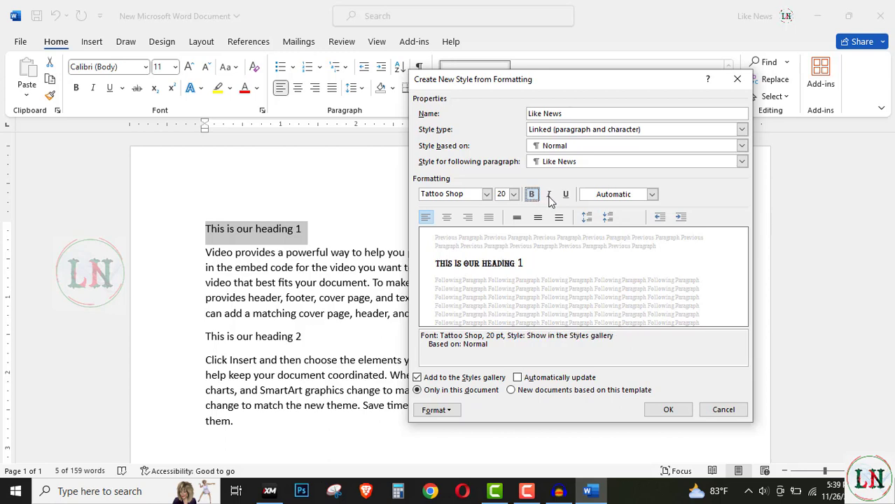
left_click(549, 195)
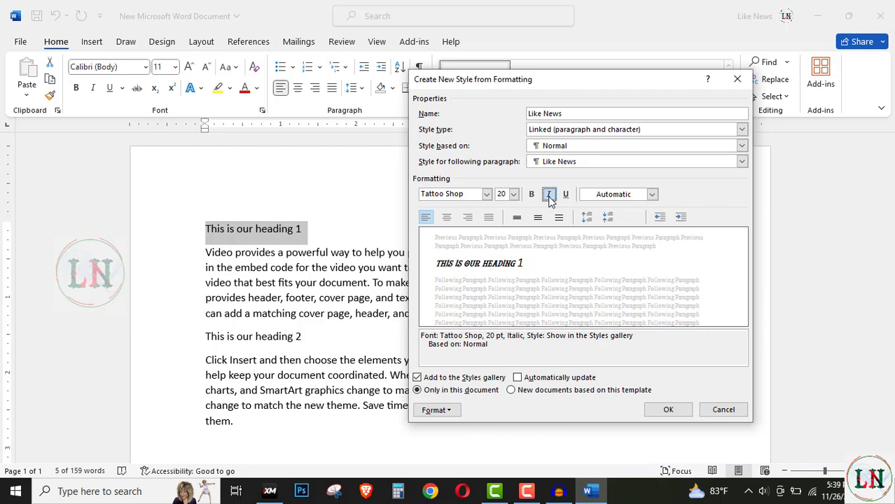
left_click(566, 196)
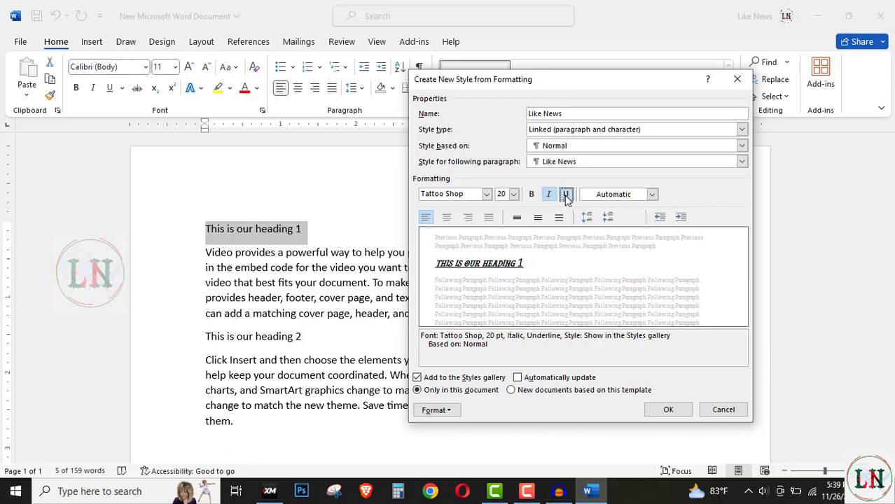
left_click(652, 196)
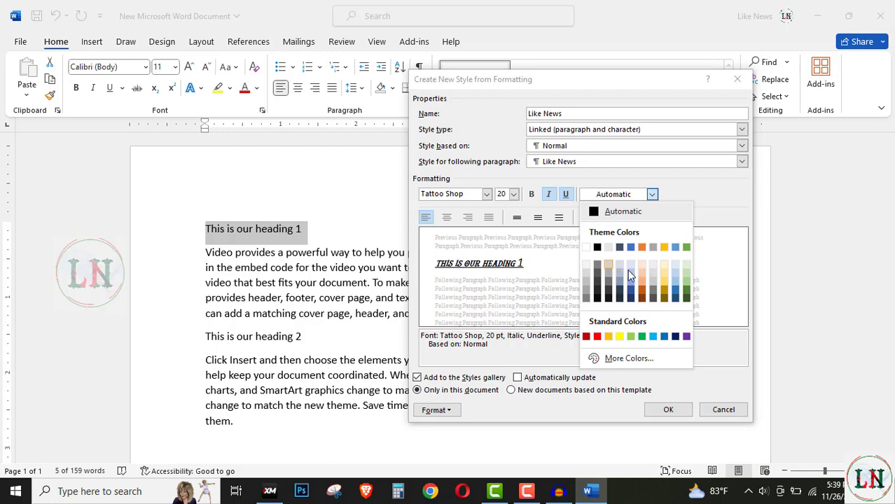
left_click(608, 338)
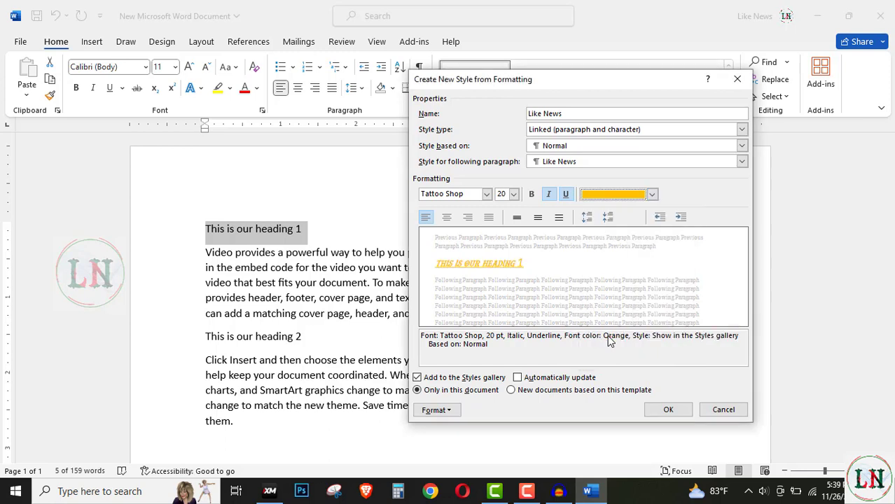
left_click(650, 194)
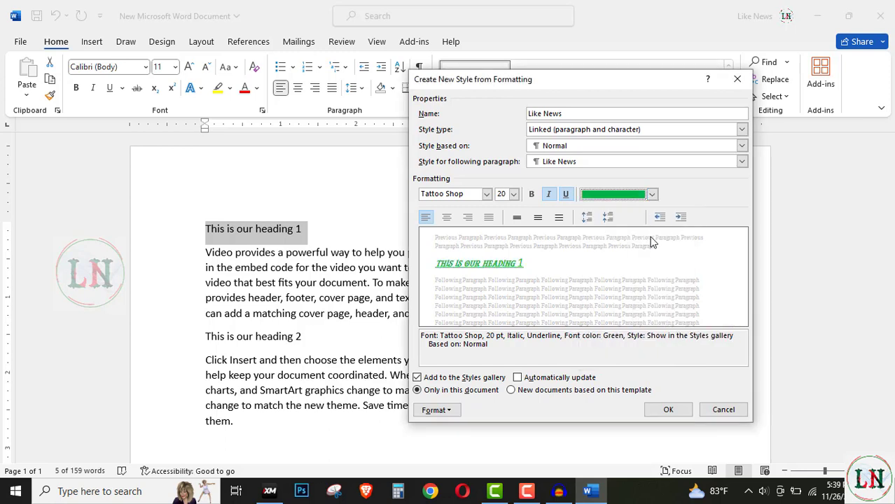
Center the new style's text and save the style, applying it to the first heading line
left_click(447, 217)
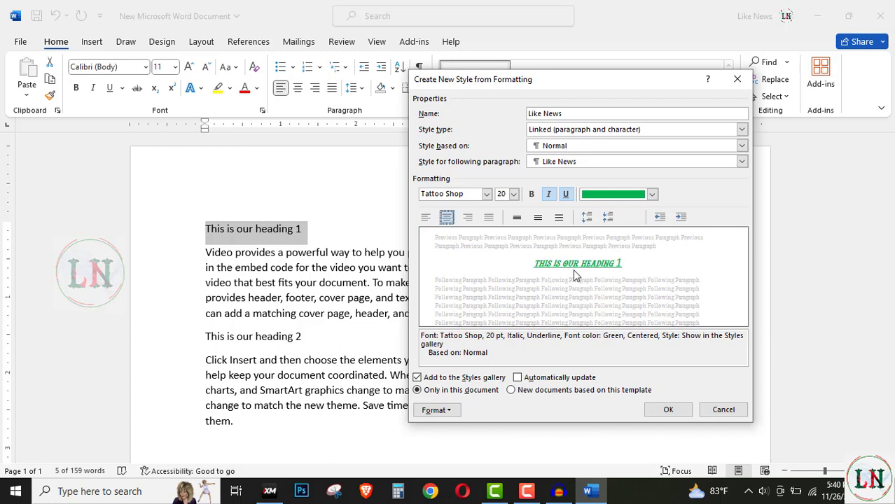
left_click(668, 409)
left_click(408, 265)
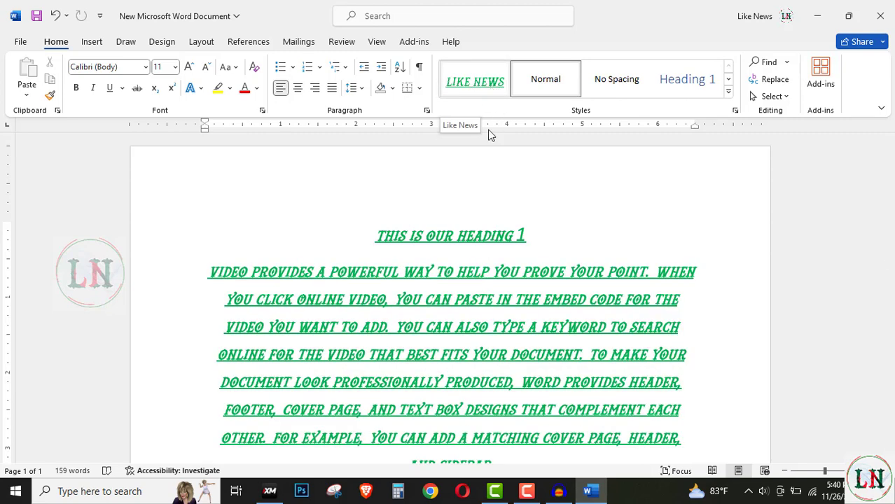
left_click(490, 241)
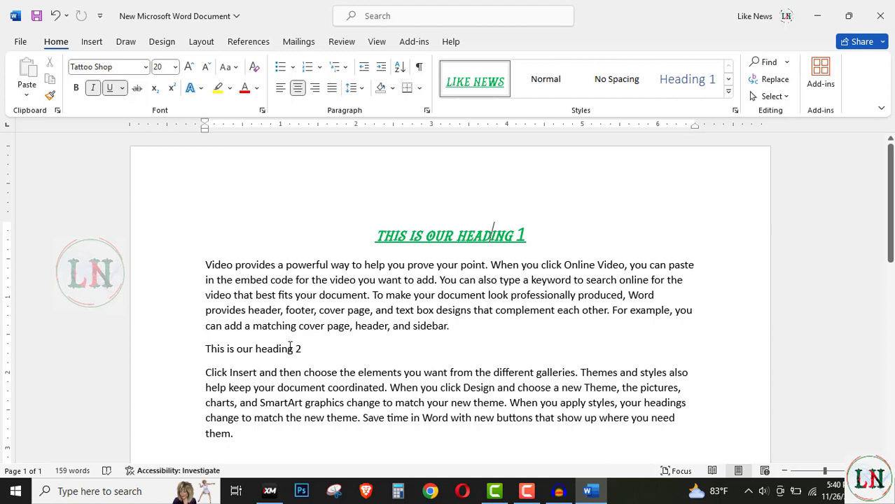
left_click(284, 349)
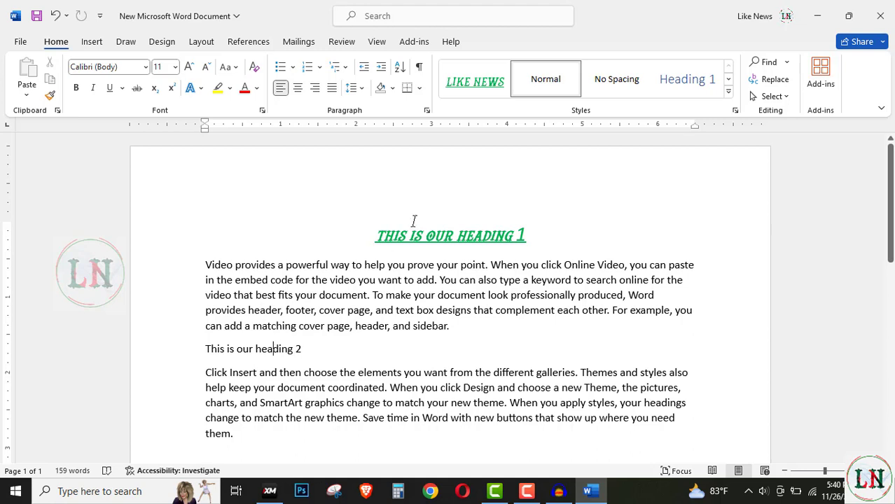
Apply the Like News style to the "This is our heading 2" line
left_click(474, 83)
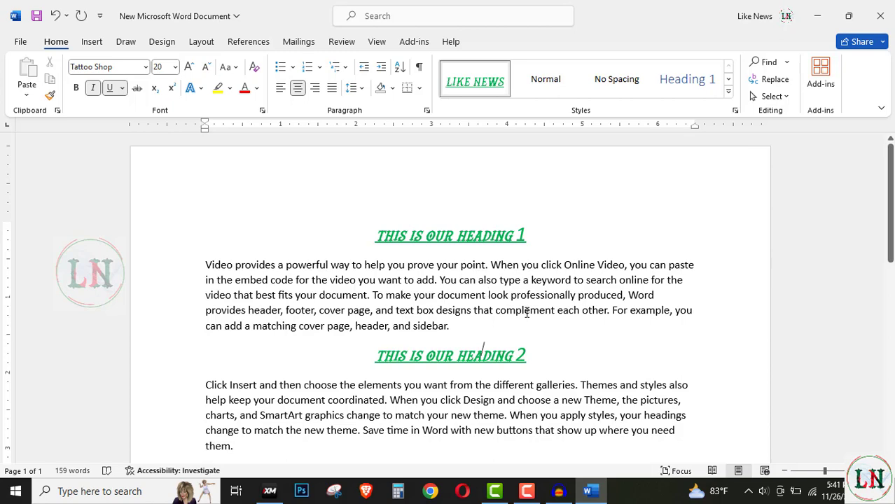
left_click(727, 92)
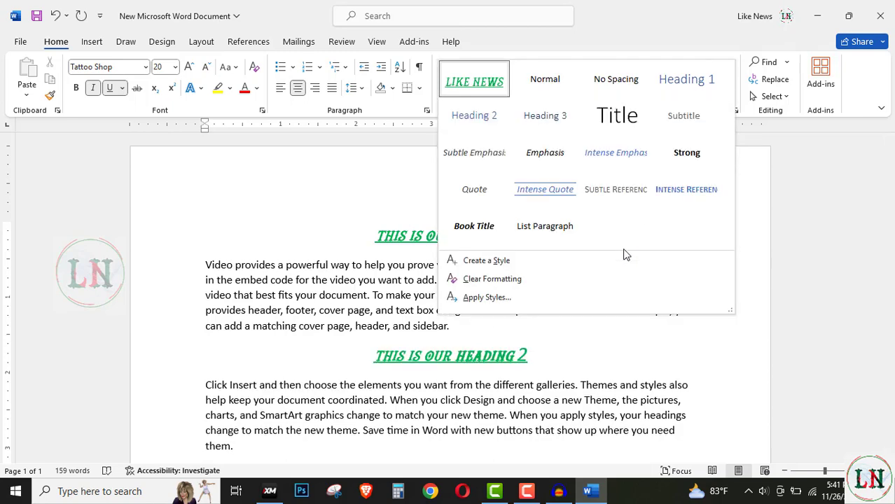
scroll(420, 322, "down", 1)
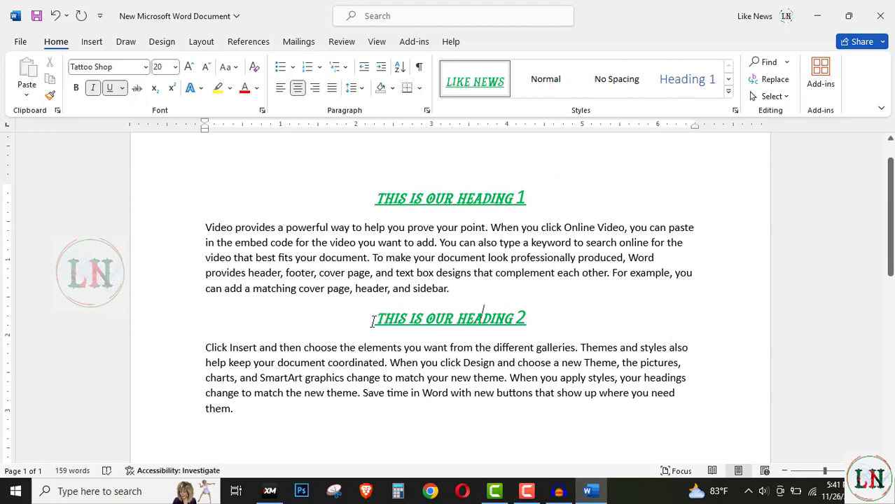
Clear the formatting of the whole "This is our heading 2" line
left_click_drag(372, 321, 568, 320)
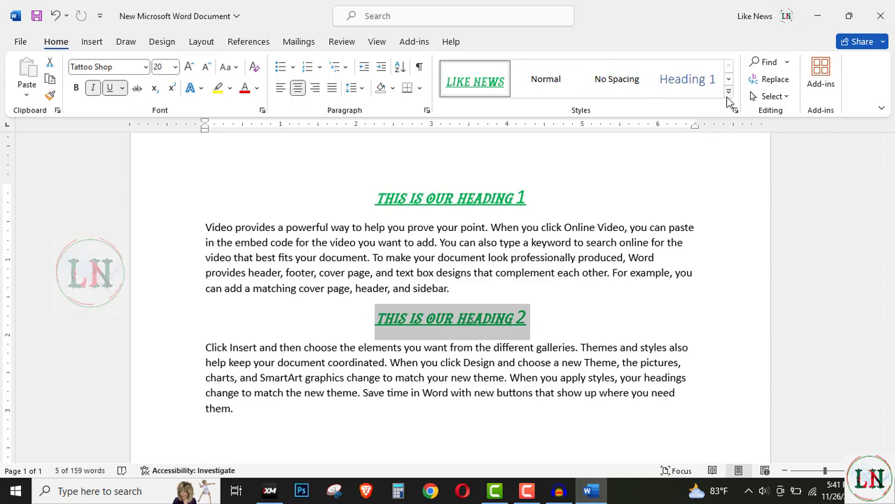
left_click(728, 95)
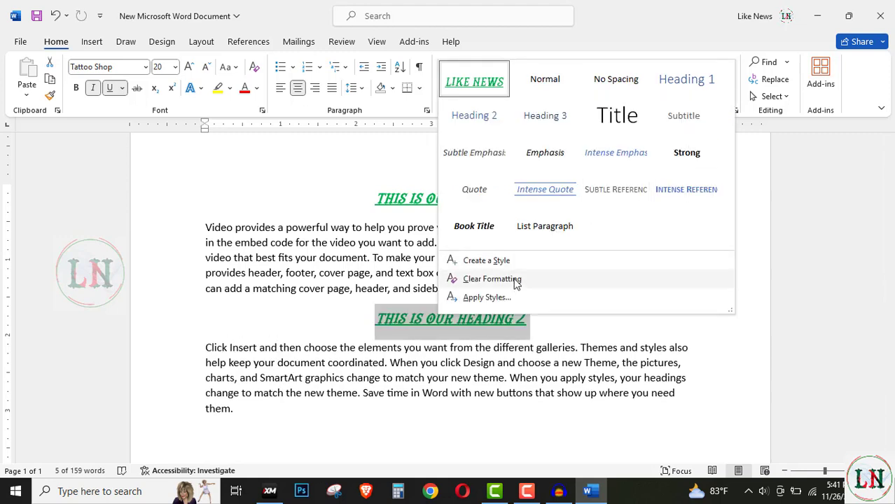
left_click(492, 279)
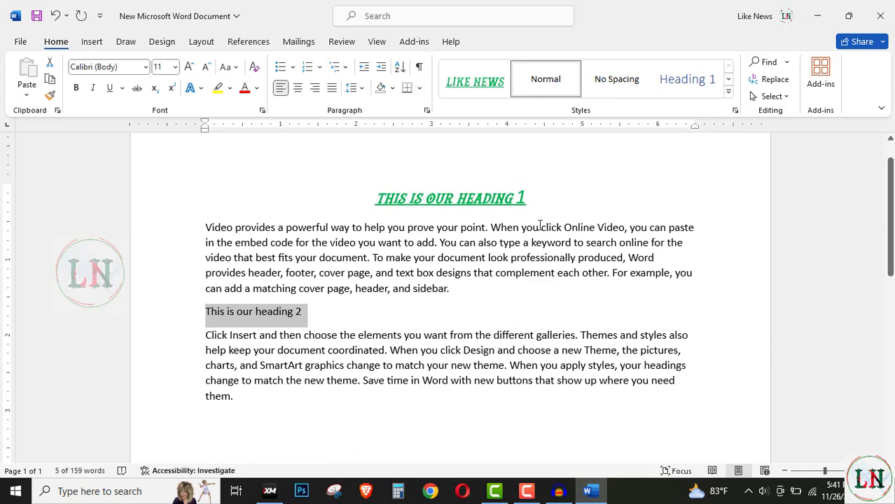
Apply the Heading 1 style to the "This is our heading 2" line by choosing its name in Apply Styles
left_click(729, 94)
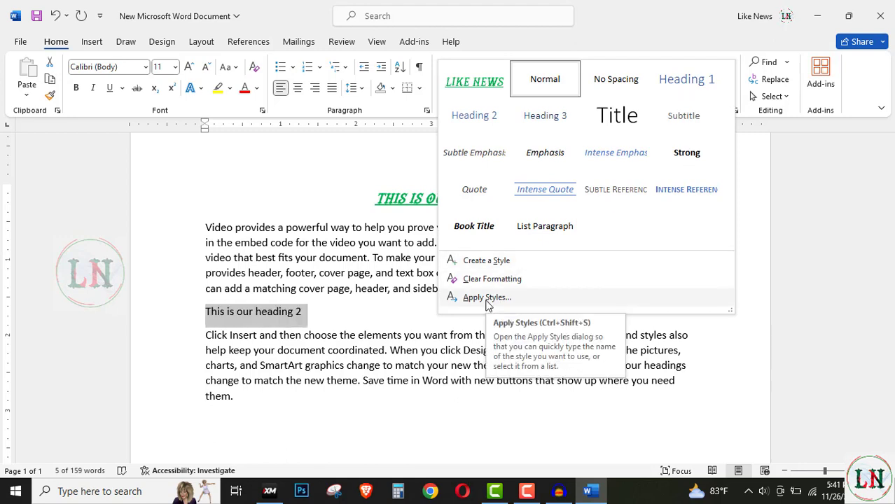
left_click(486, 301)
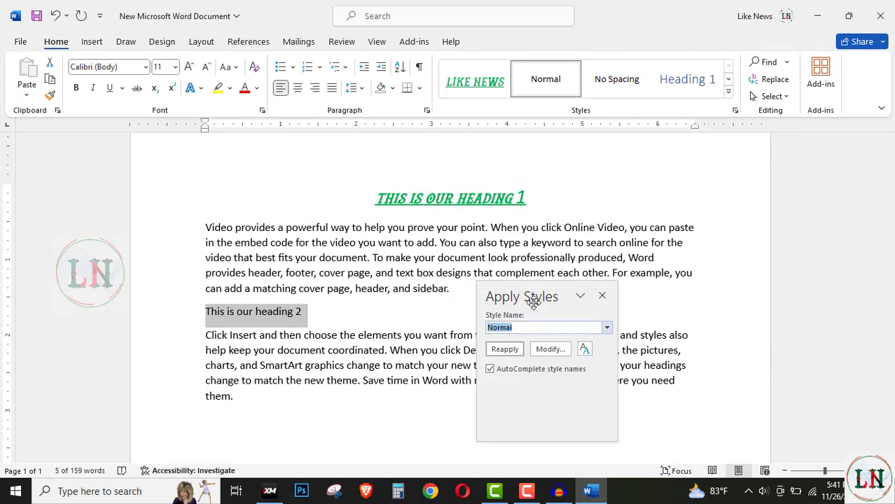
left_click_drag(523, 296, 368, 187)
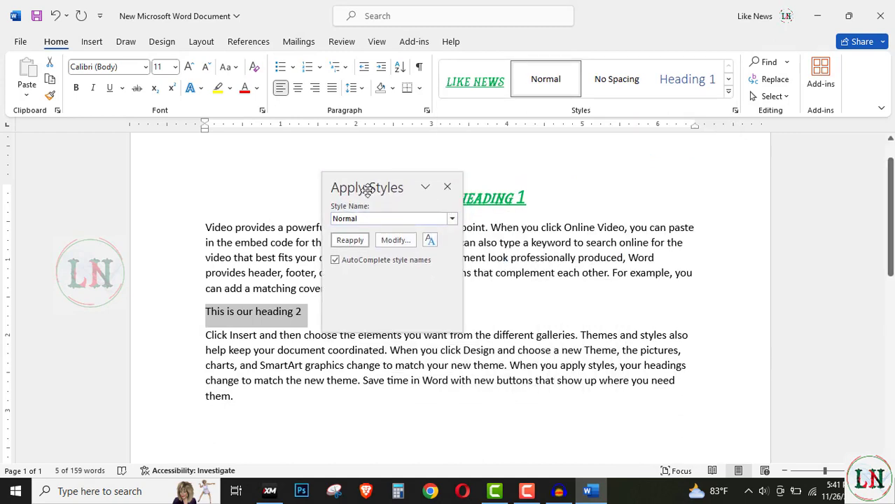
left_click(452, 218)
scroll(396, 279, "down", 6)
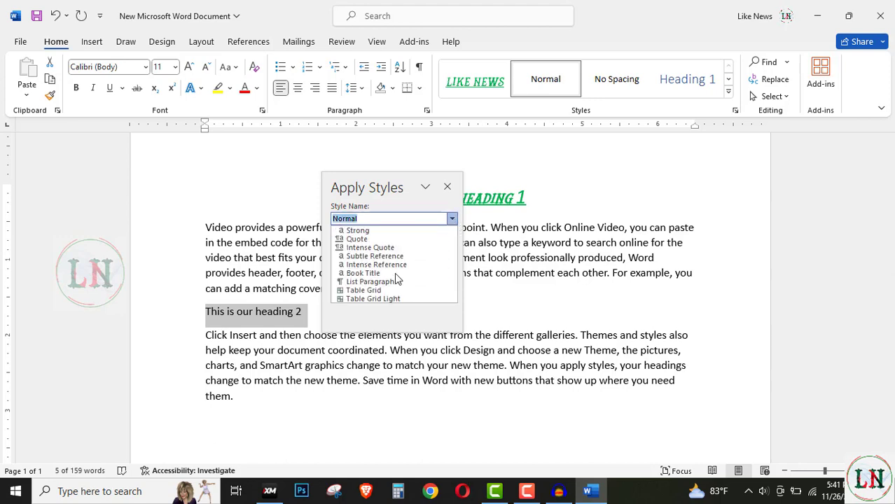
scroll(397, 279, "up", 6)
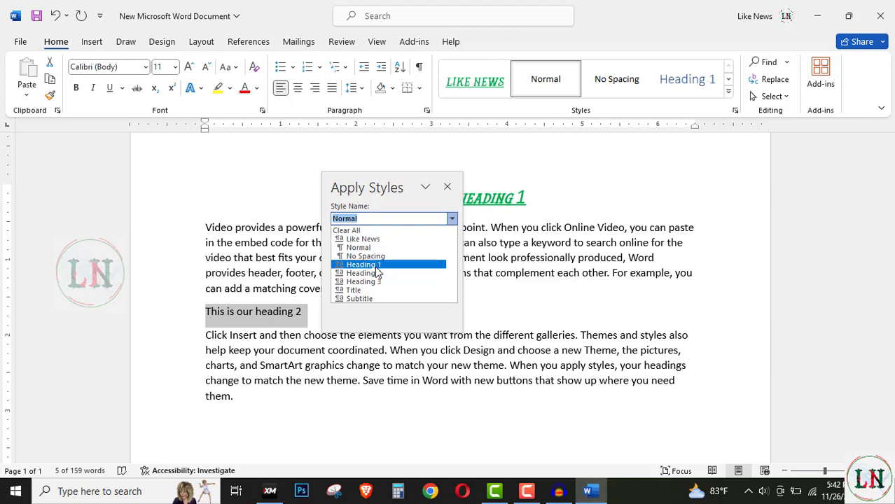
left_click(376, 267)
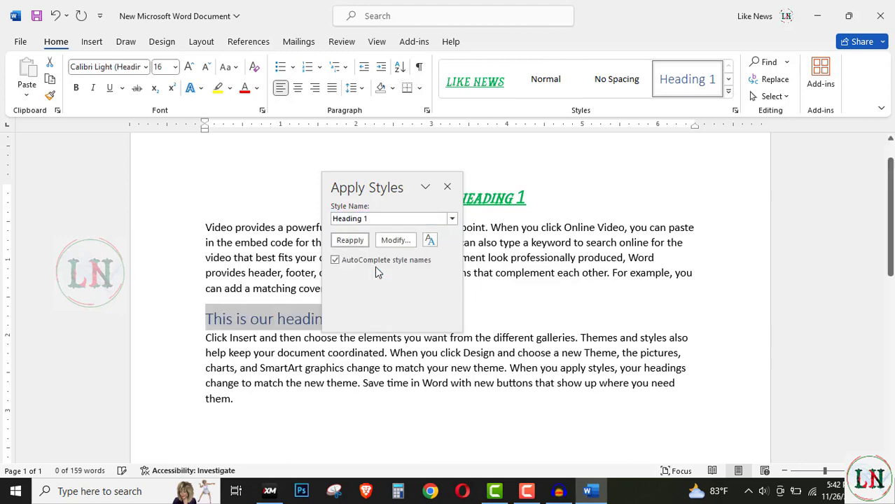
left_click(446, 190)
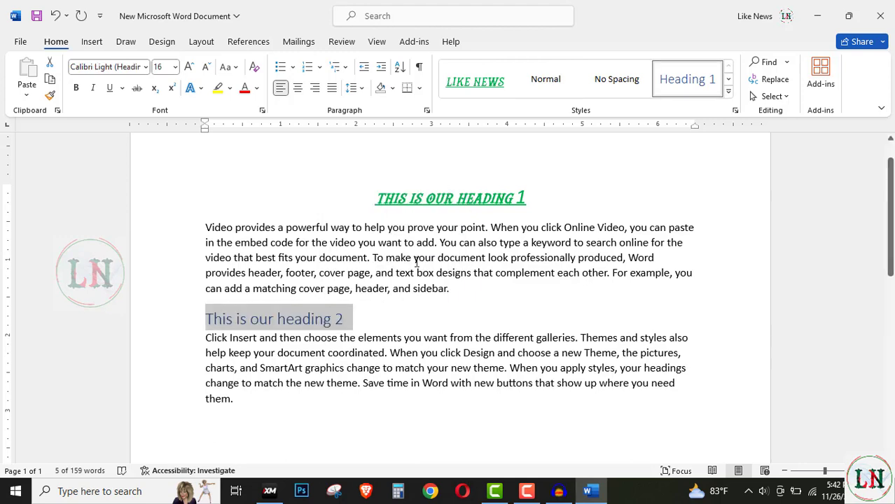
Apply the built-in Heading 2 style to the "This is our heading 2" line
left_click(363, 325)
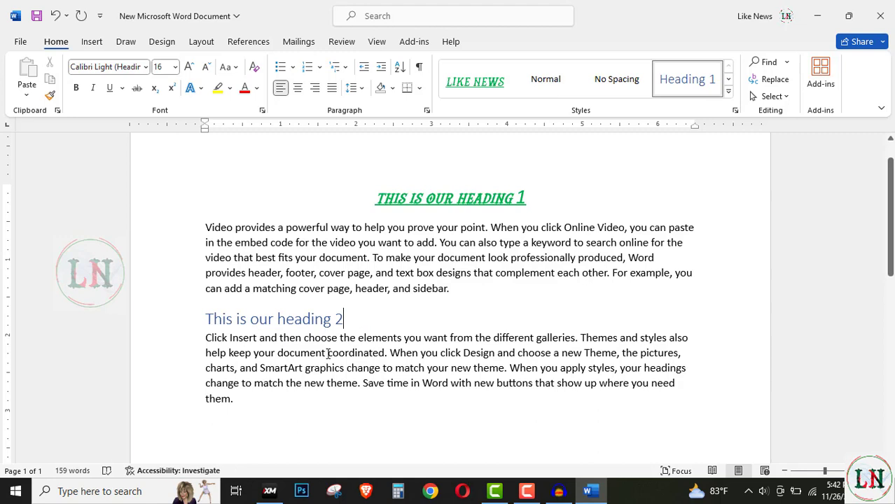
left_click(728, 91)
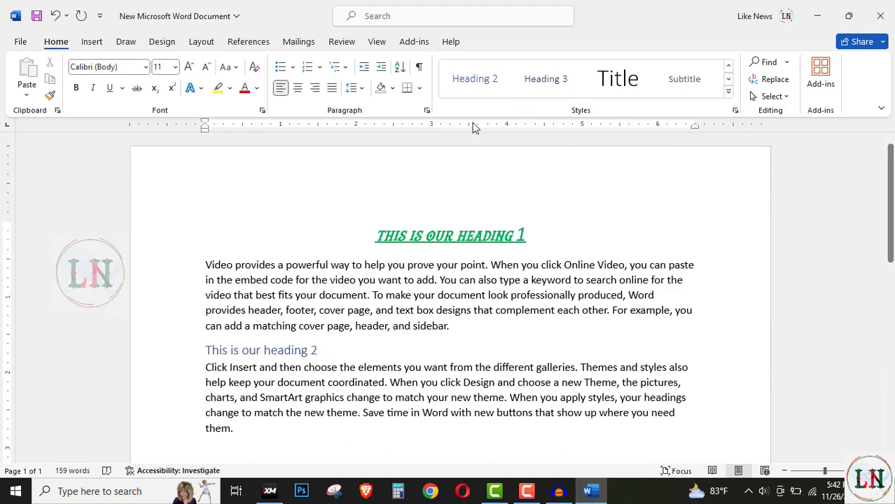
left_click(730, 66)
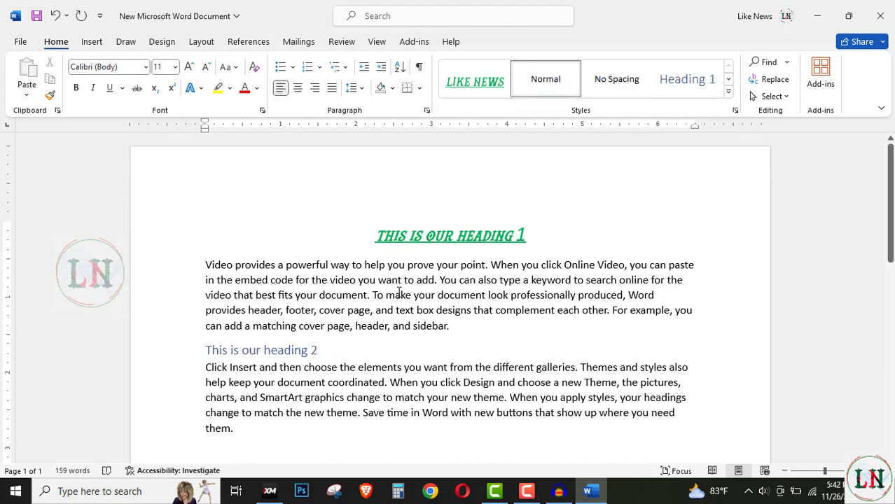
Remove the custom Like News style from the style gallery
left_click(481, 85)
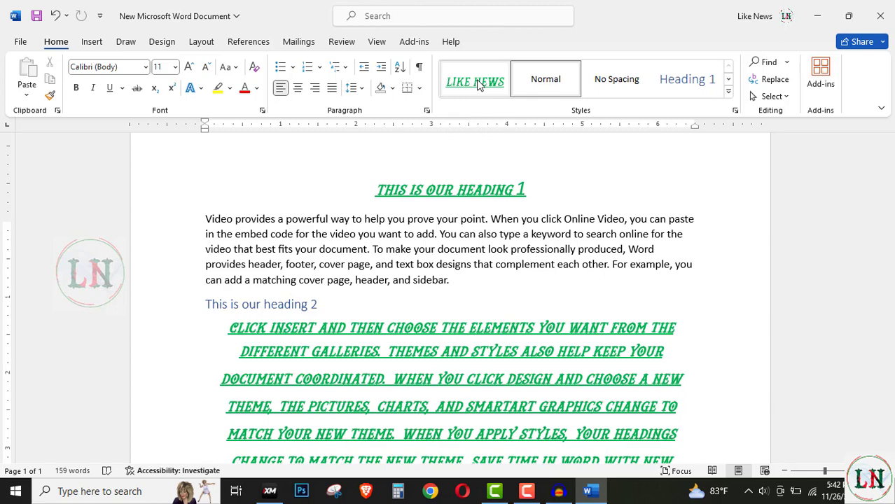
right_click(478, 83)
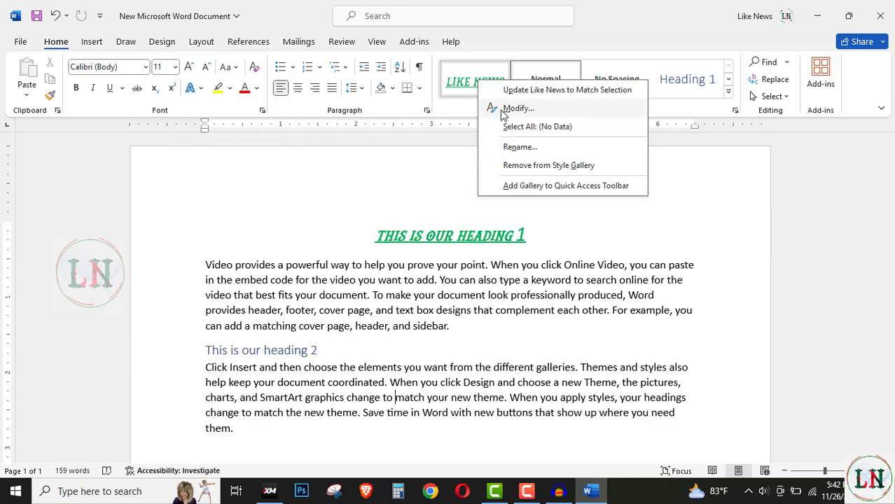
left_click(527, 166)
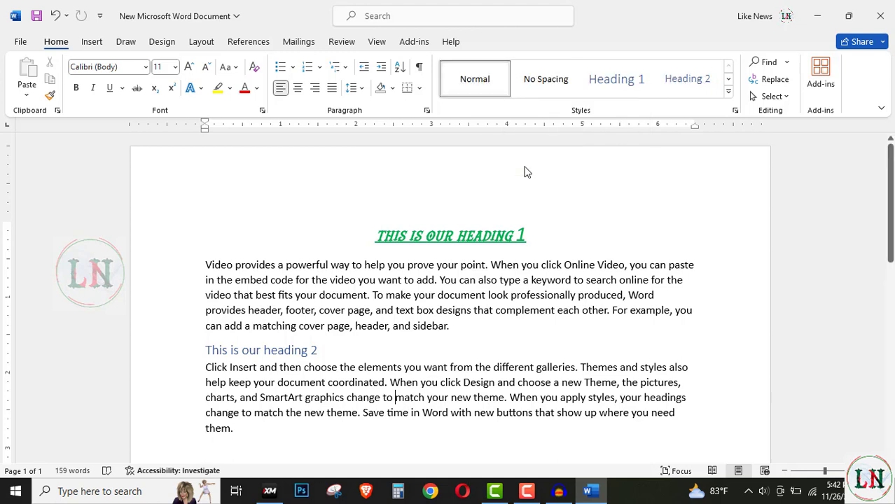
left_click(477, 243)
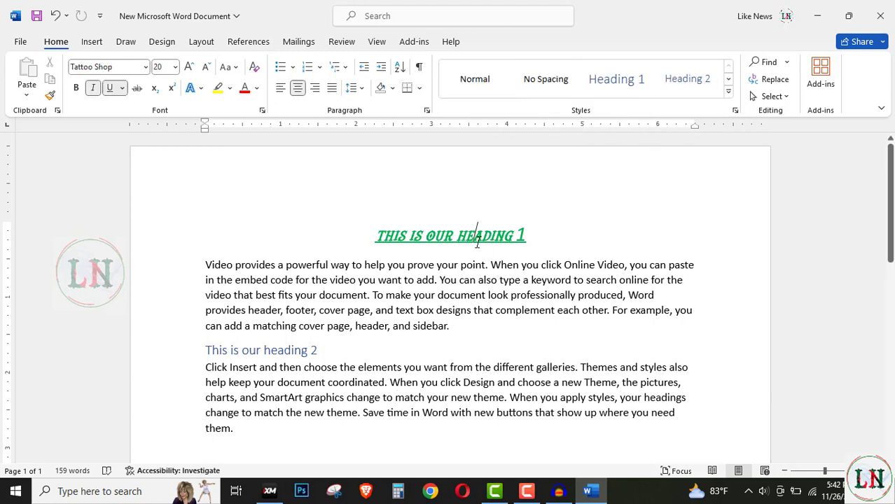
left_click(368, 295)
left_click(363, 397)
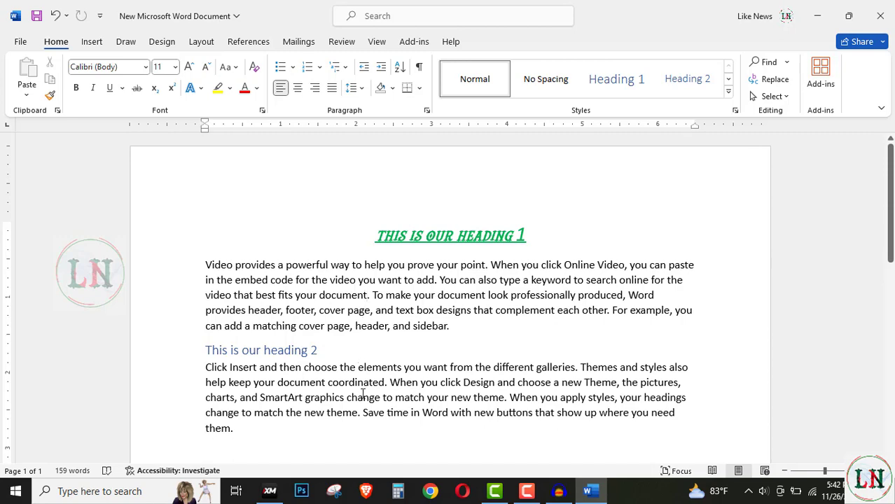
left_click(727, 93)
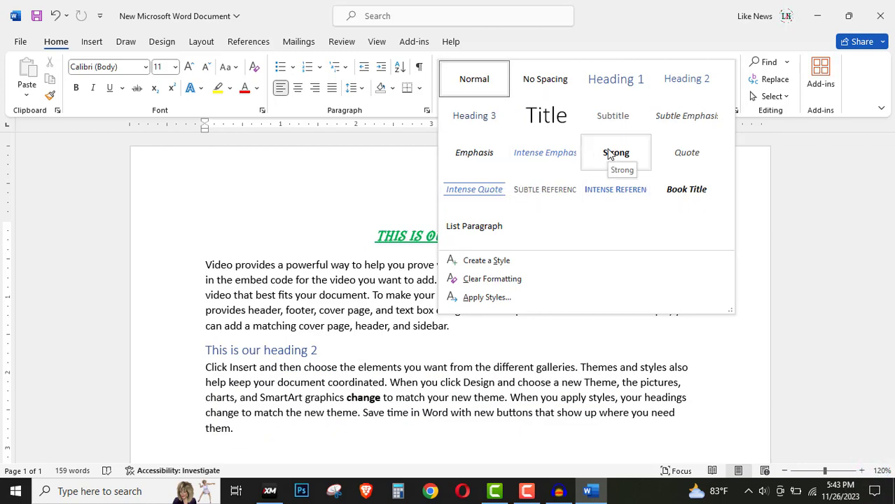
left_click(480, 359)
scroll(479, 359, "down", 2)
scroll(483, 359, "up", 2)
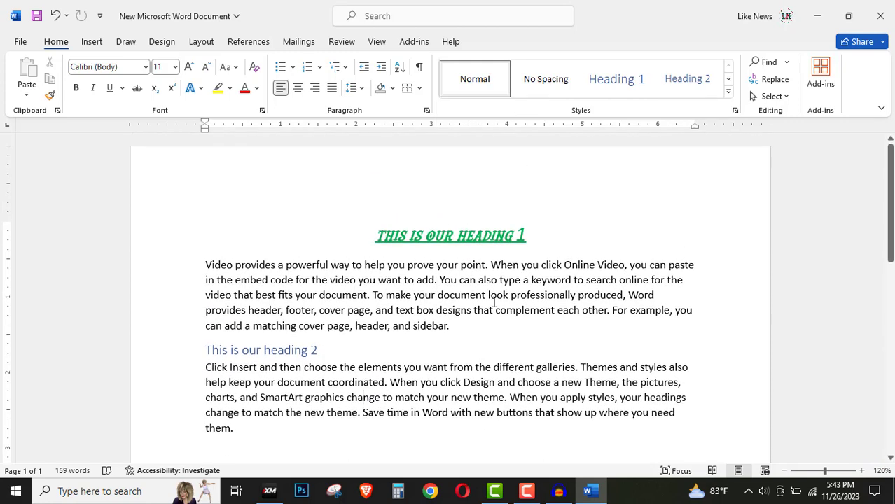